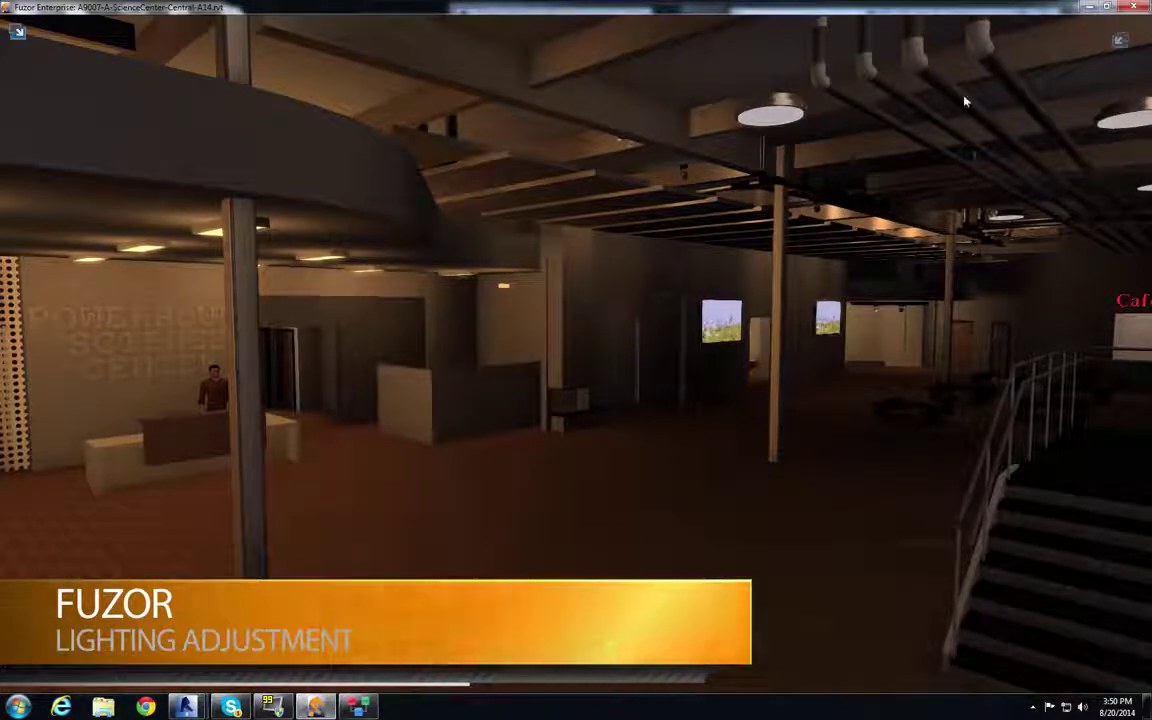
# Examine the lobby's linear ceiling lights and how they light the seating area and reception desk
pyautogui.moveTo(674, 486); pyautogui.dragTo(77, 489)
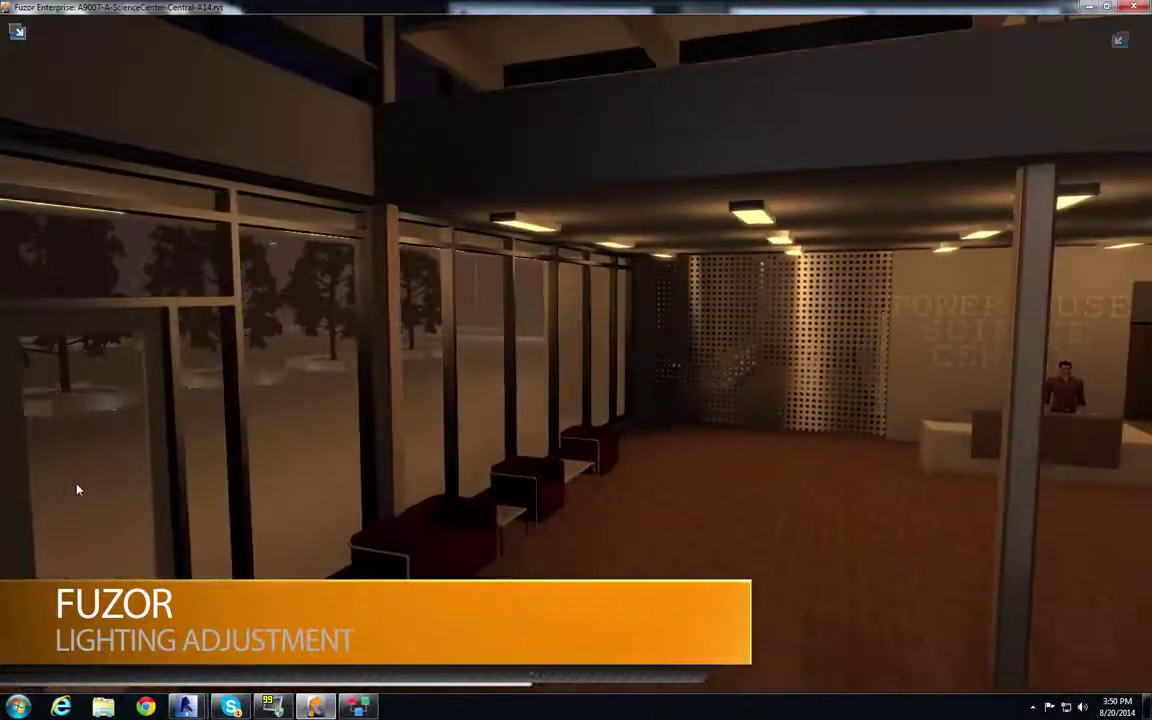
pyautogui.press('d')
pyautogui.press('w')
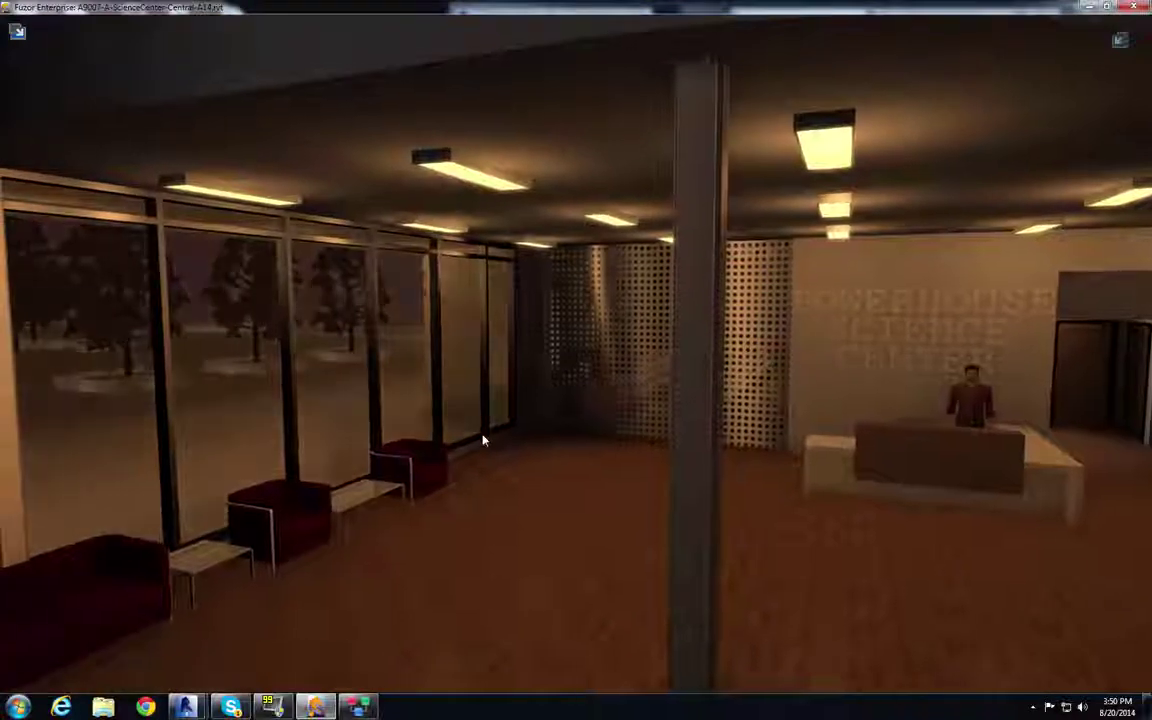
pyautogui.moveTo(482, 440); pyautogui.dragTo(509, 429, button='middle')
pyautogui.moveTo(571, 427); pyautogui.dragTo(526, 407)
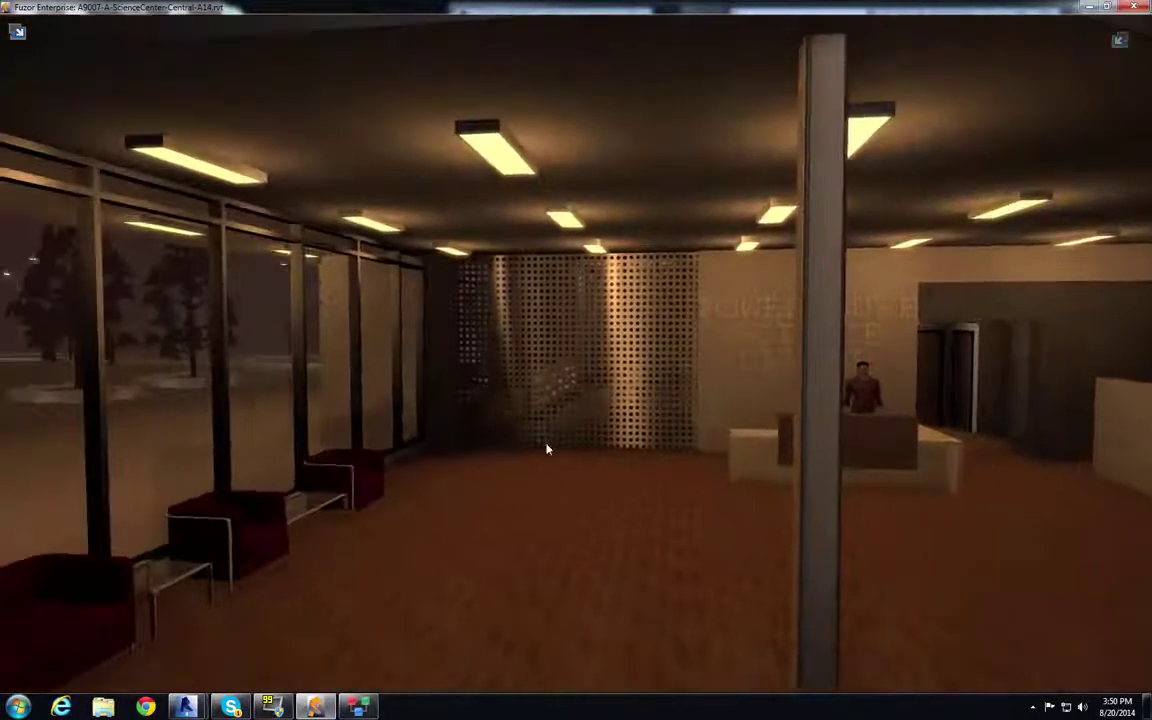
pyautogui.moveTo(546, 448); pyautogui.dragTo(586, 472)
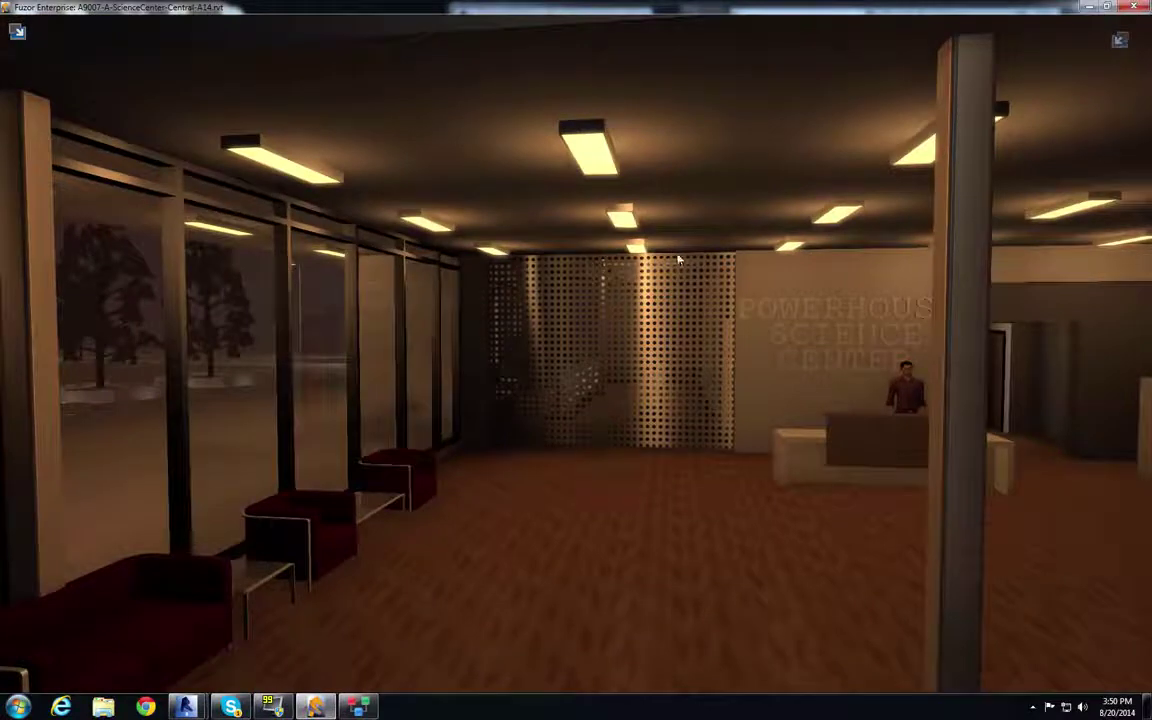
pyautogui.moveTo(626, 230); pyautogui.dragTo(526, 201)
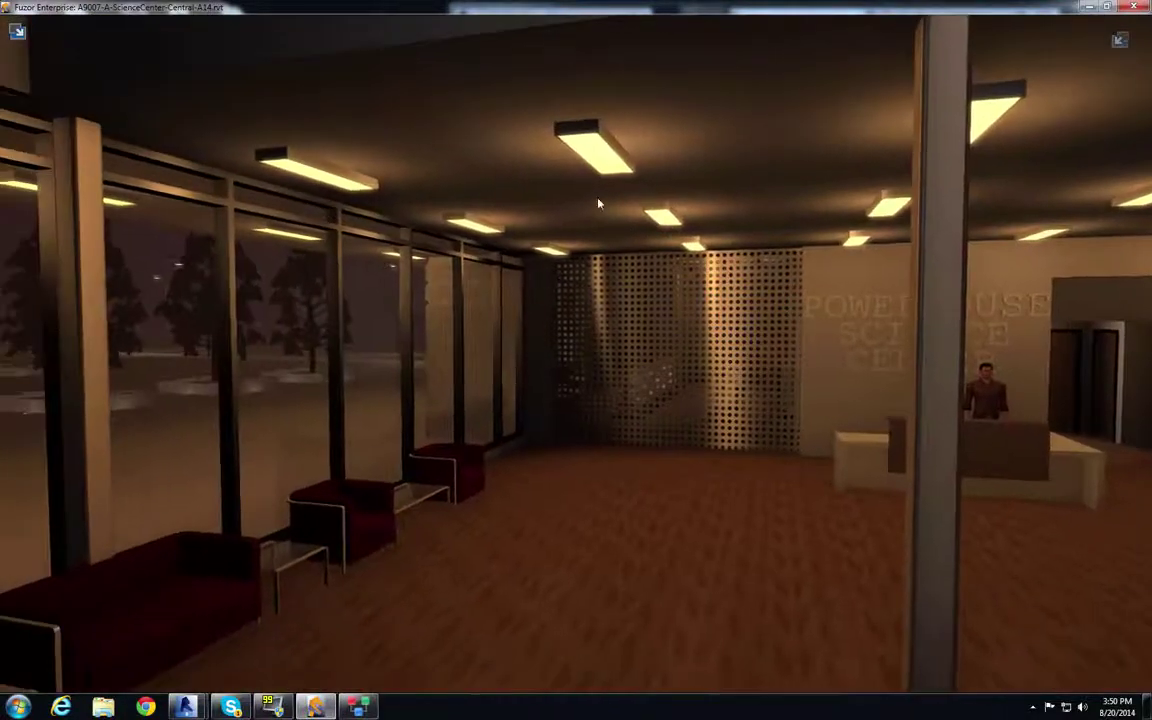
pyautogui.moveTo(576, 159); pyautogui.dragTo(647, 168)
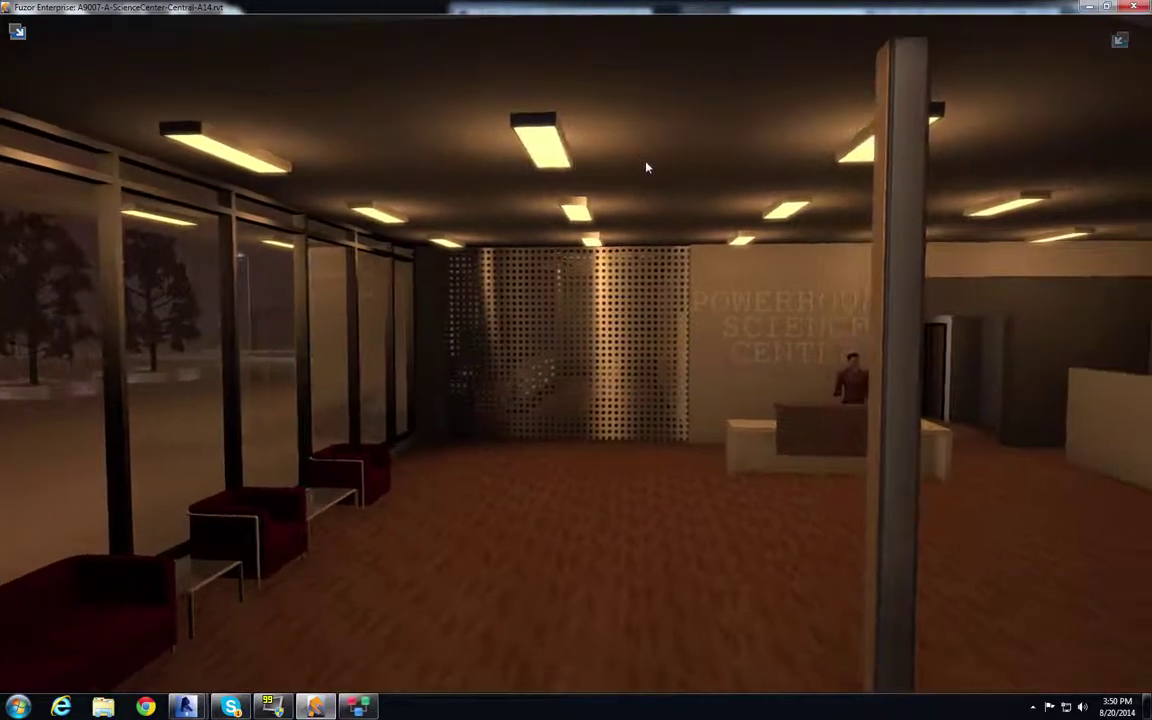
# Open the lobby's linear box ceiling light for editing in Revit and select that fixture in the reflected ceiling plan
pyautogui.click(549, 156)
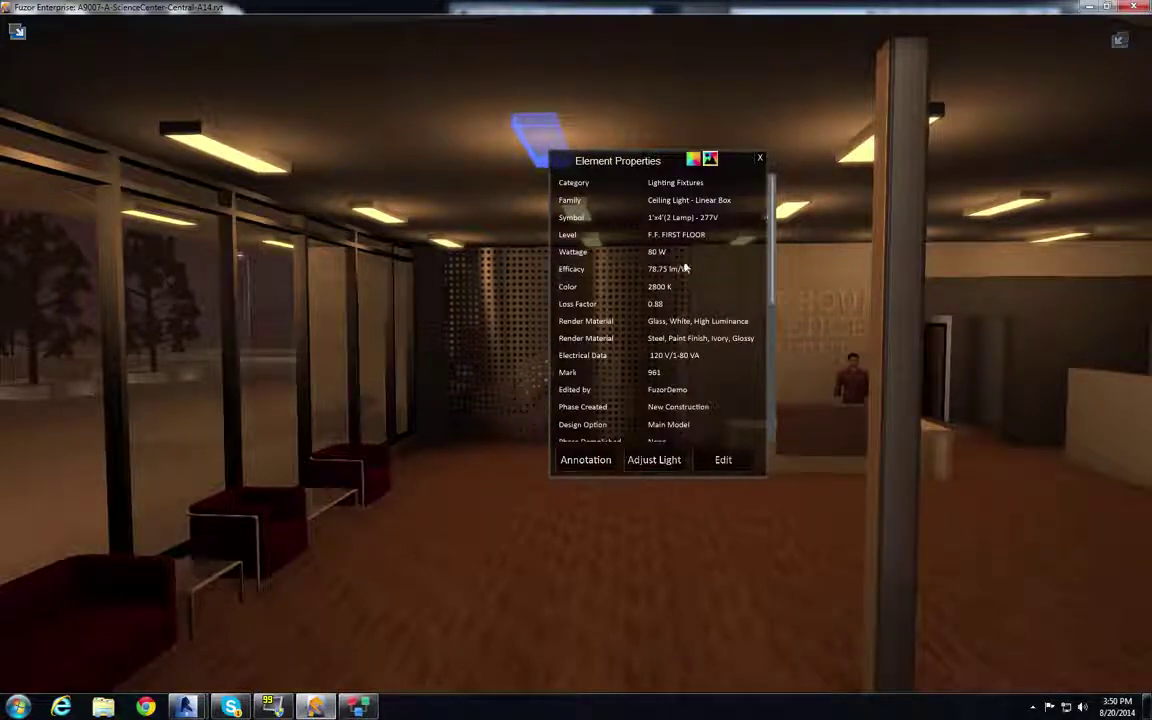
pyautogui.click(723, 464)
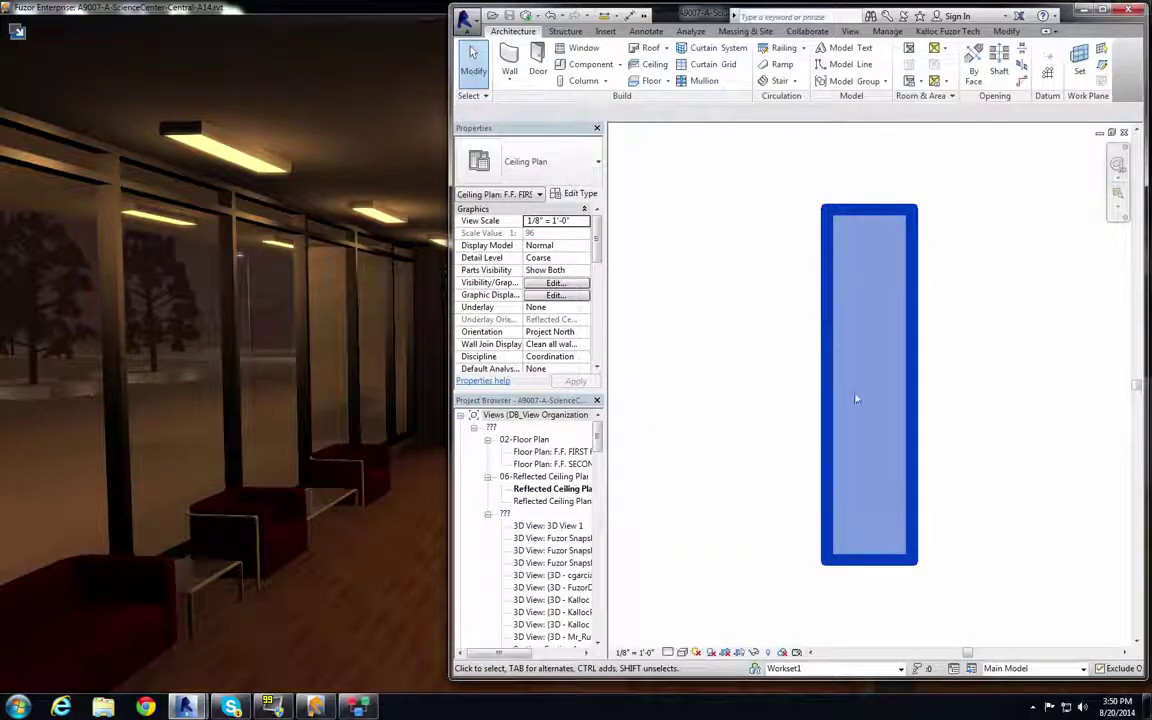
pyautogui.scroll(-3, 930, 373)
pyautogui.scroll(-2, 930, 373)
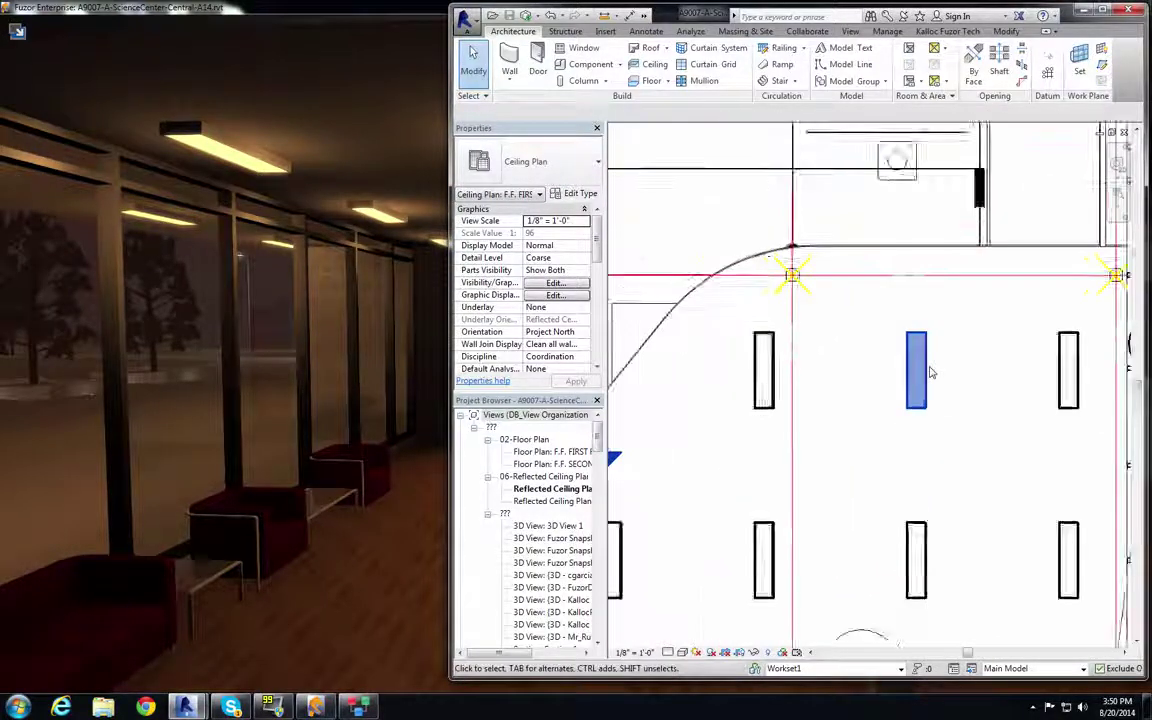
pyautogui.moveTo(928, 372); pyautogui.dragTo(840, 347, button='middle')
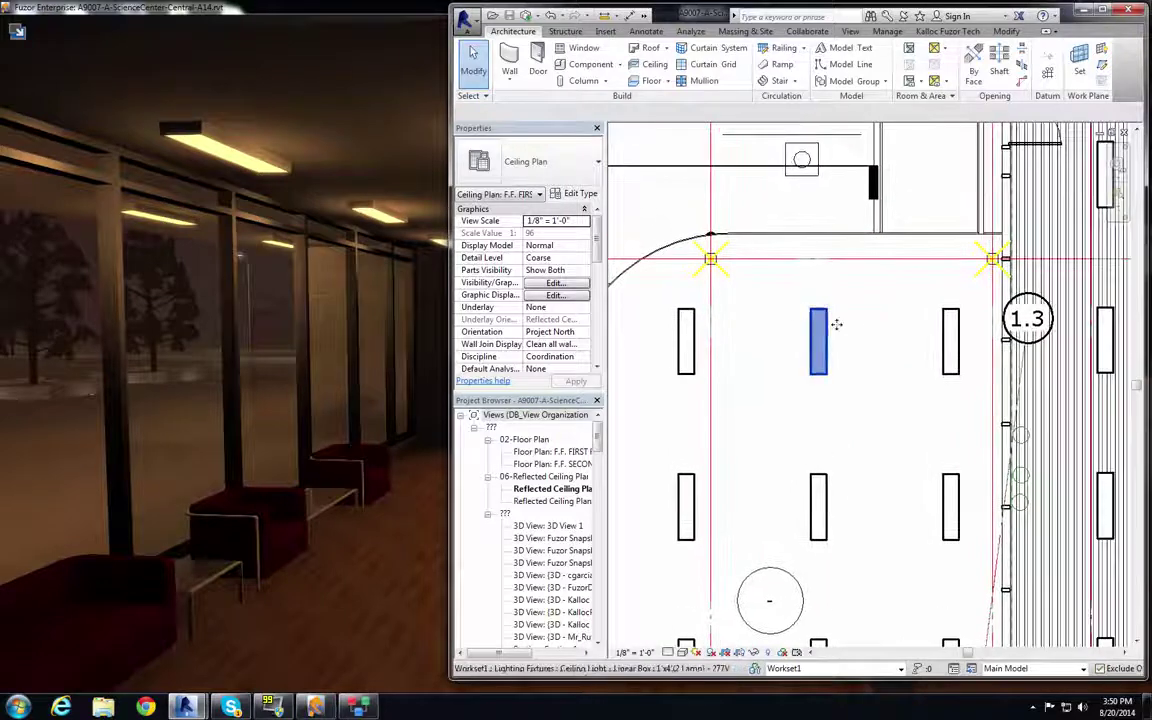
pyautogui.click(819, 342)
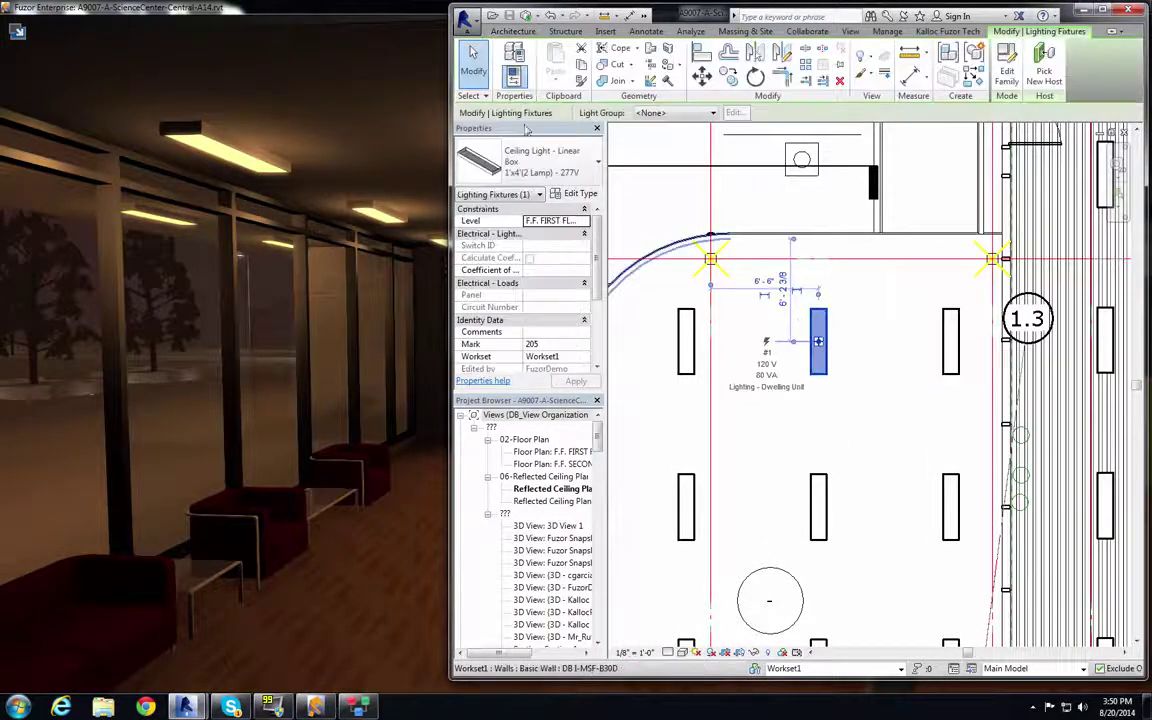
# Set the linear box light type's initial color to the D65 Reference White preset, then return to Fuzor and dismiss the element properties
pyautogui.click(575, 196)
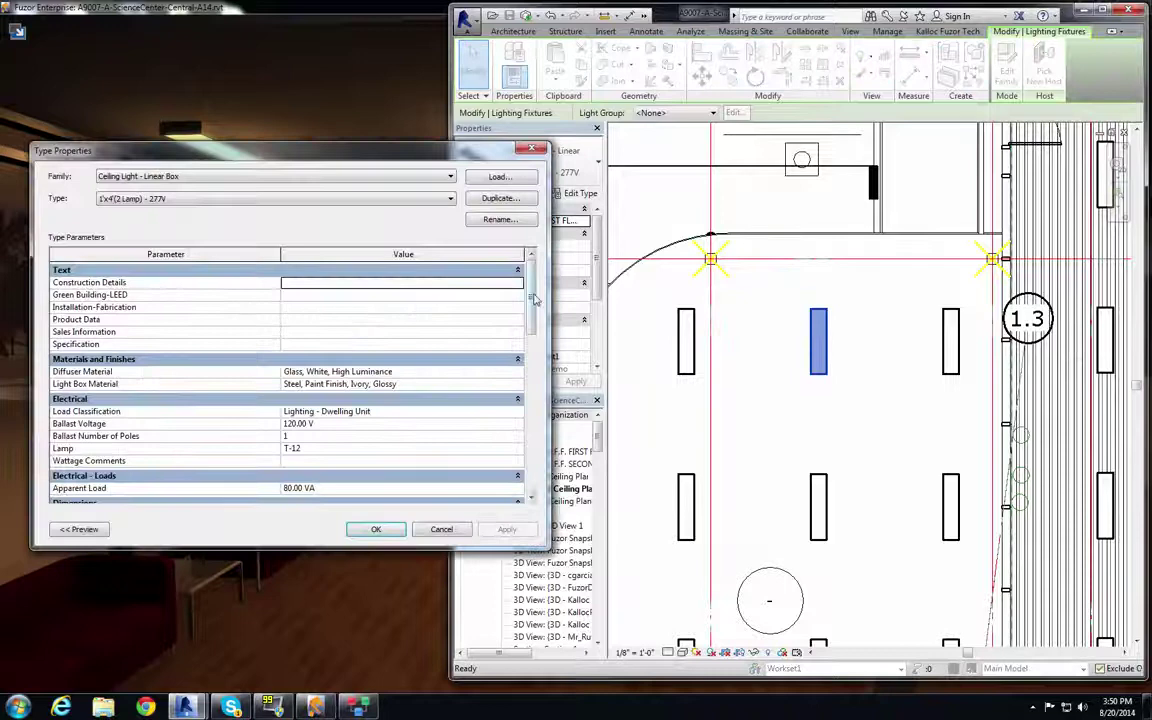
pyautogui.moveTo(534, 299); pyautogui.dragTo(535, 512)
pyautogui.click(428, 334)
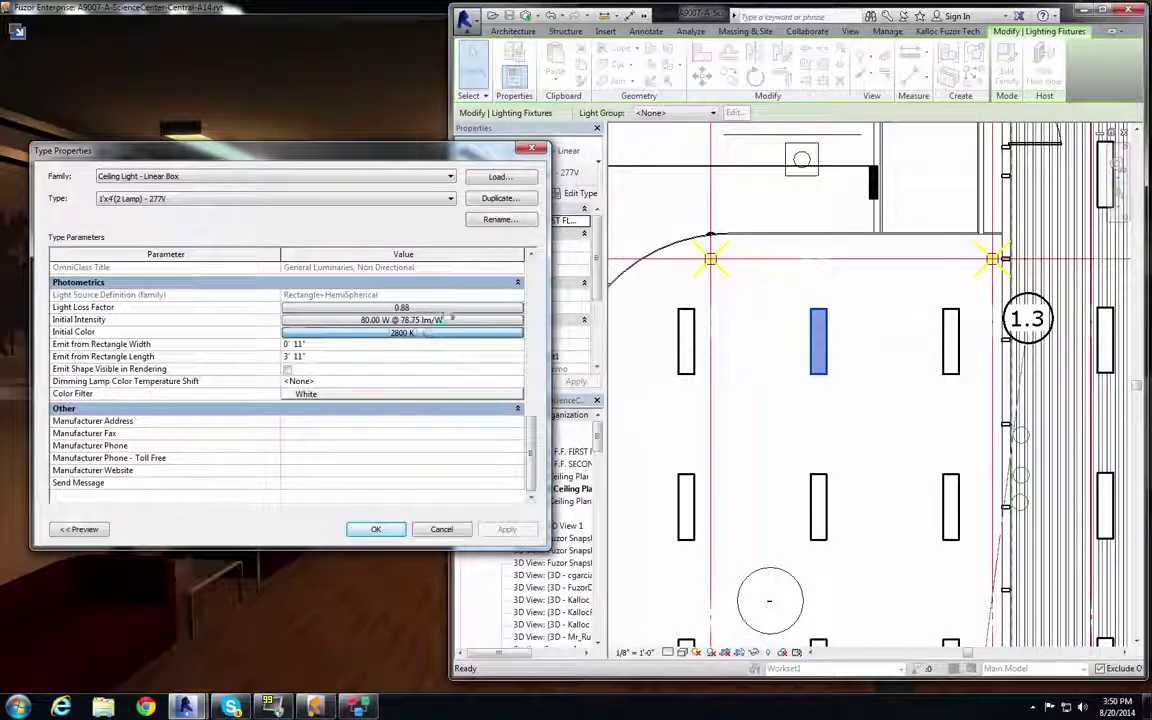
pyautogui.click(450, 331)
pyautogui.click(345, 392)
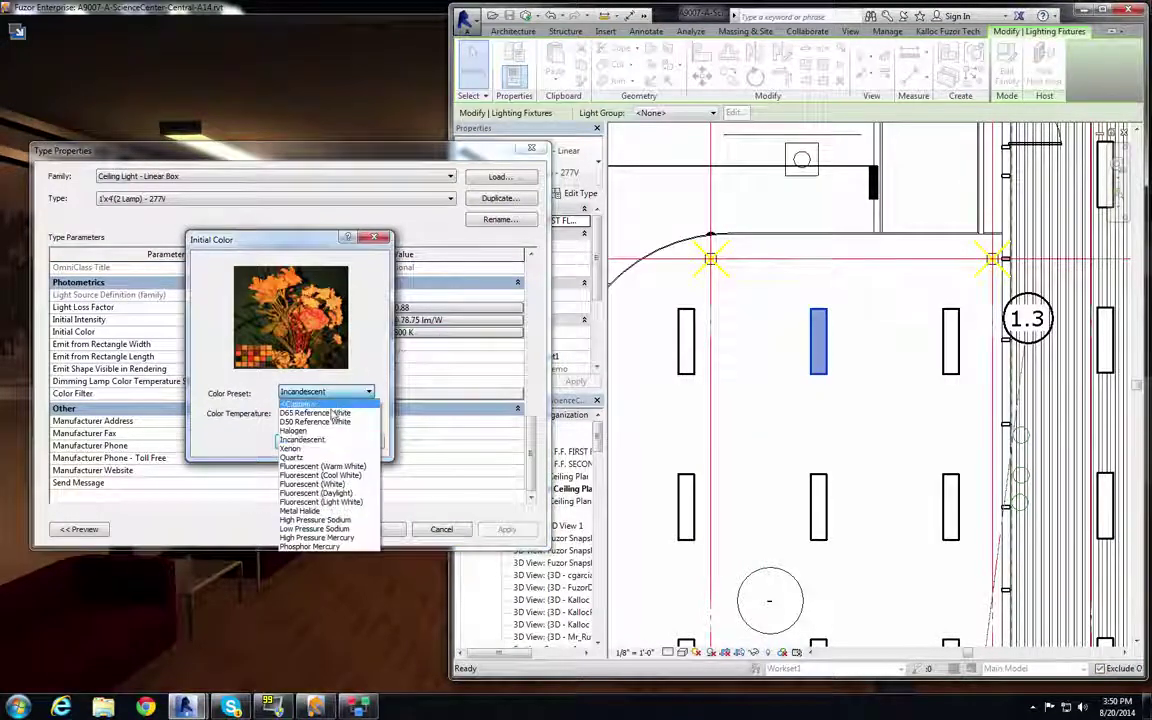
pyautogui.click(338, 412)
pyautogui.click(300, 441)
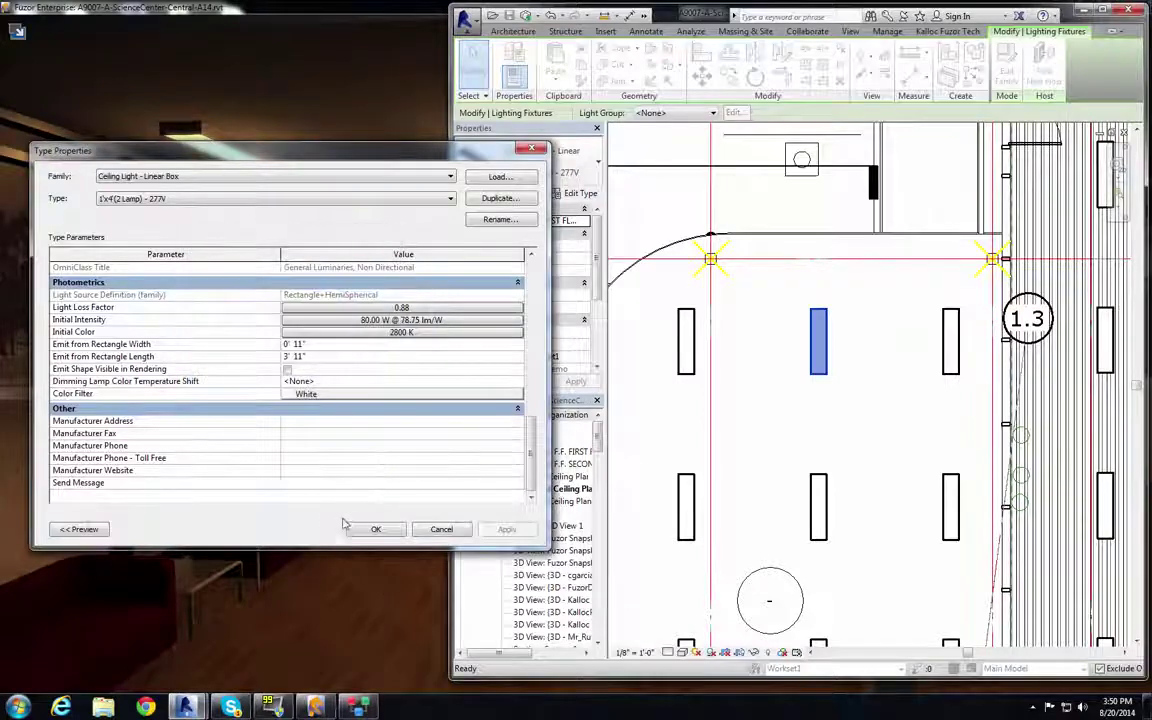
pyautogui.click(376, 529)
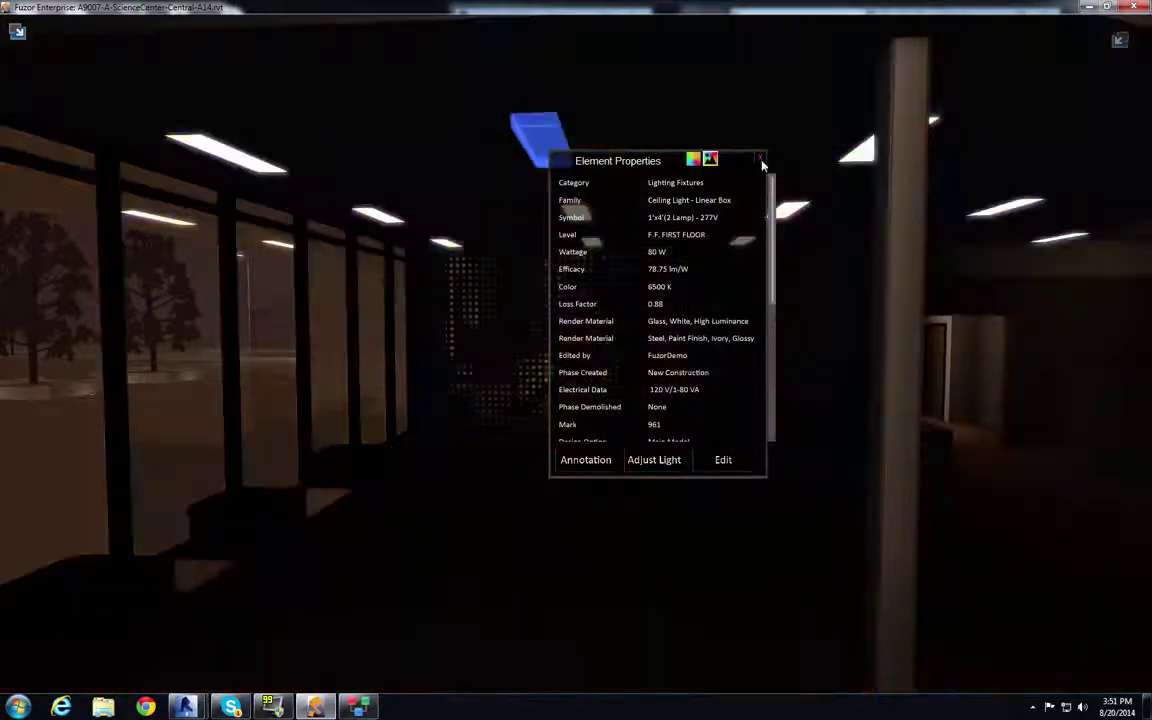
pyautogui.click(759, 159)
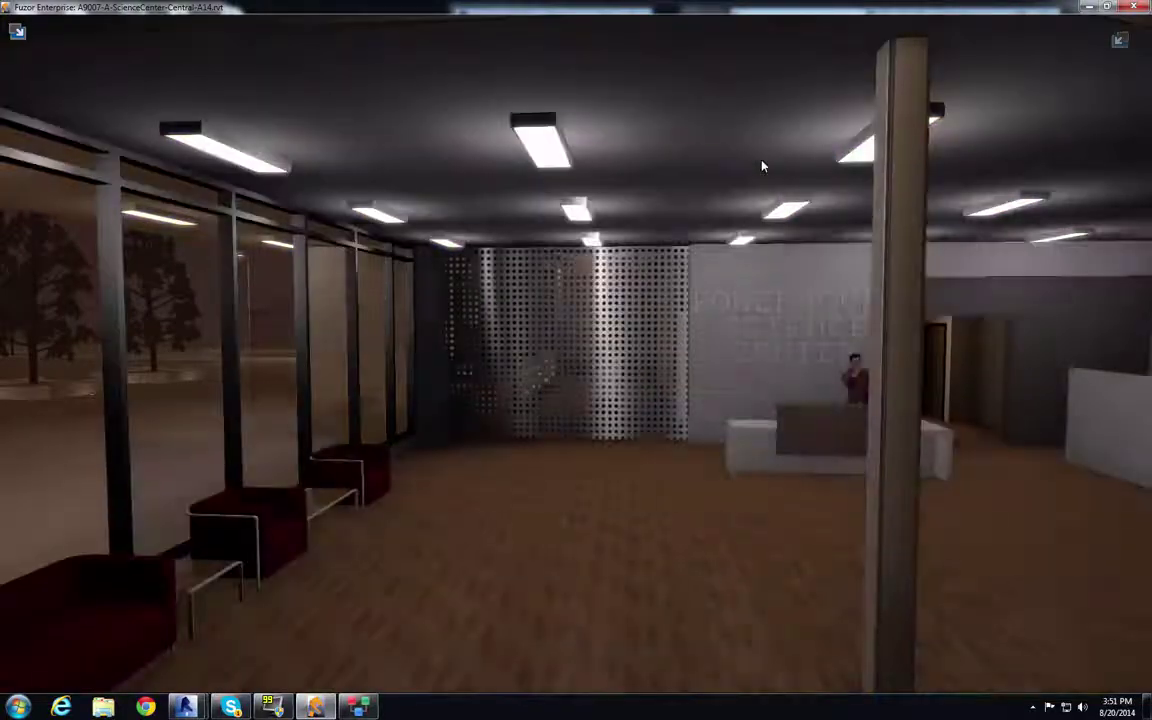
# Go to the café area and open the light controls for the round LED pendant nearest the stairs
pyautogui.moveTo(385, 413); pyautogui.dragTo(172, 398)
pyautogui.press('d')
pyautogui.moveTo(368, 404); pyautogui.dragTo(961, 341)
pyautogui.press('s')
pyautogui.scroll(-3, 1103, 429)
pyautogui.scroll(4, 1103, 429)
pyautogui.moveTo(871, 317); pyautogui.dragTo(846, 168)
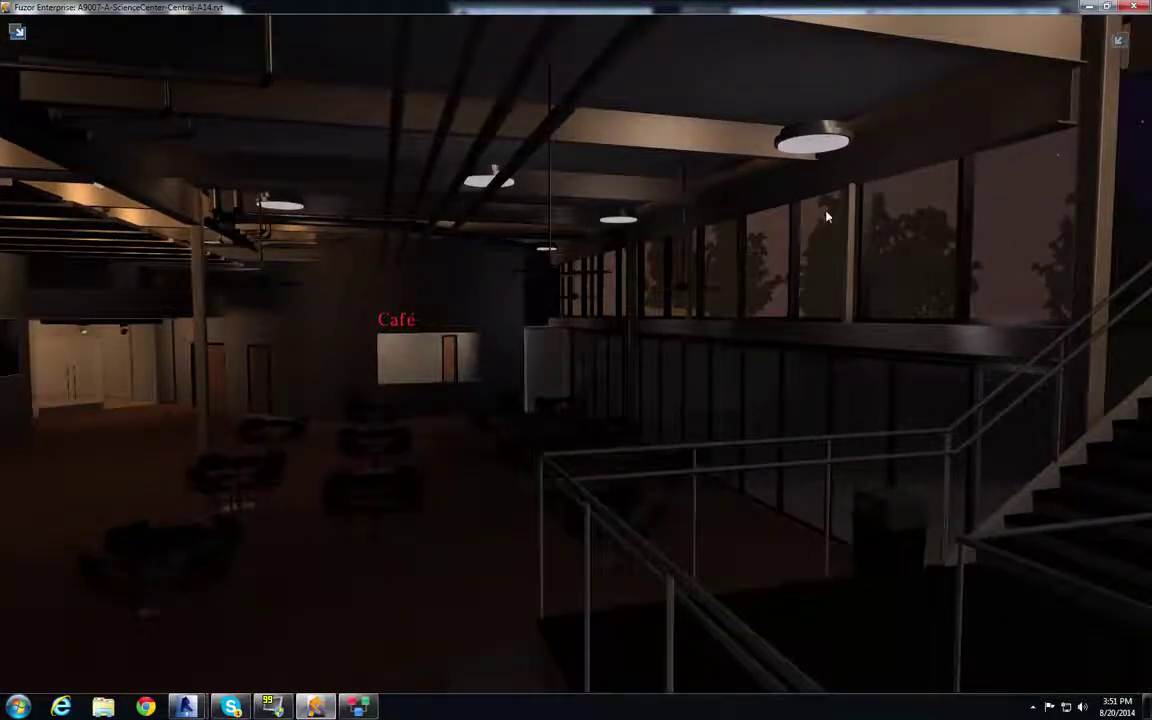
pyautogui.click(817, 145)
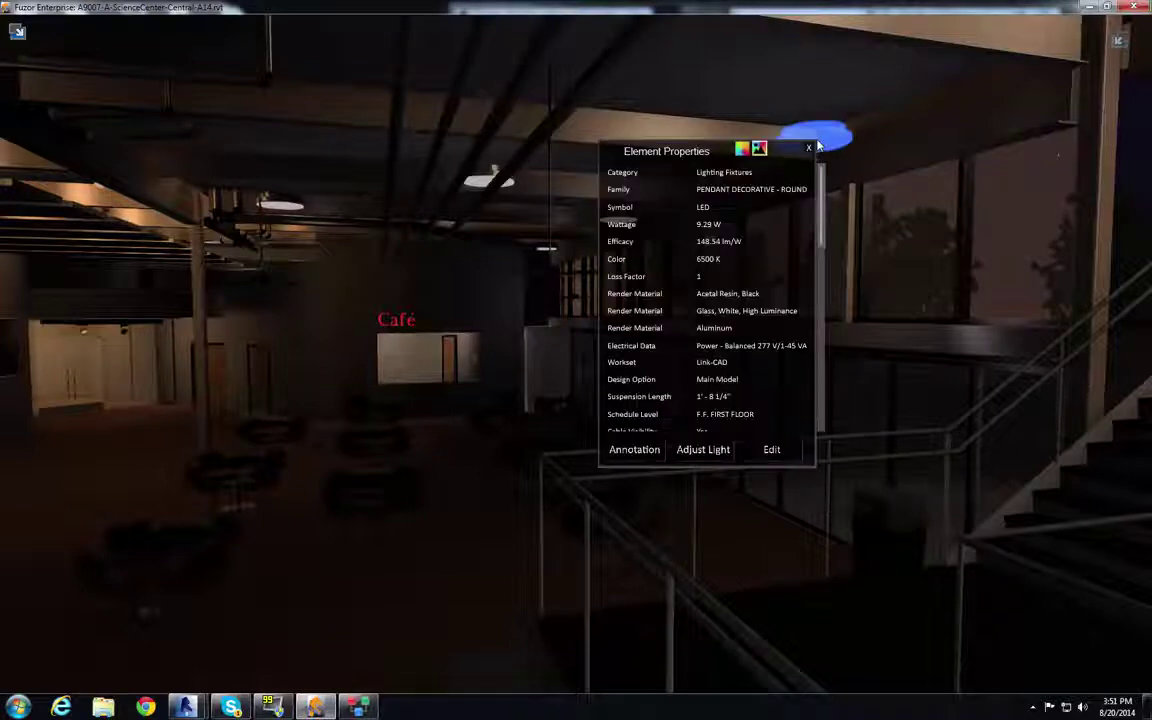
pyautogui.click(697, 452)
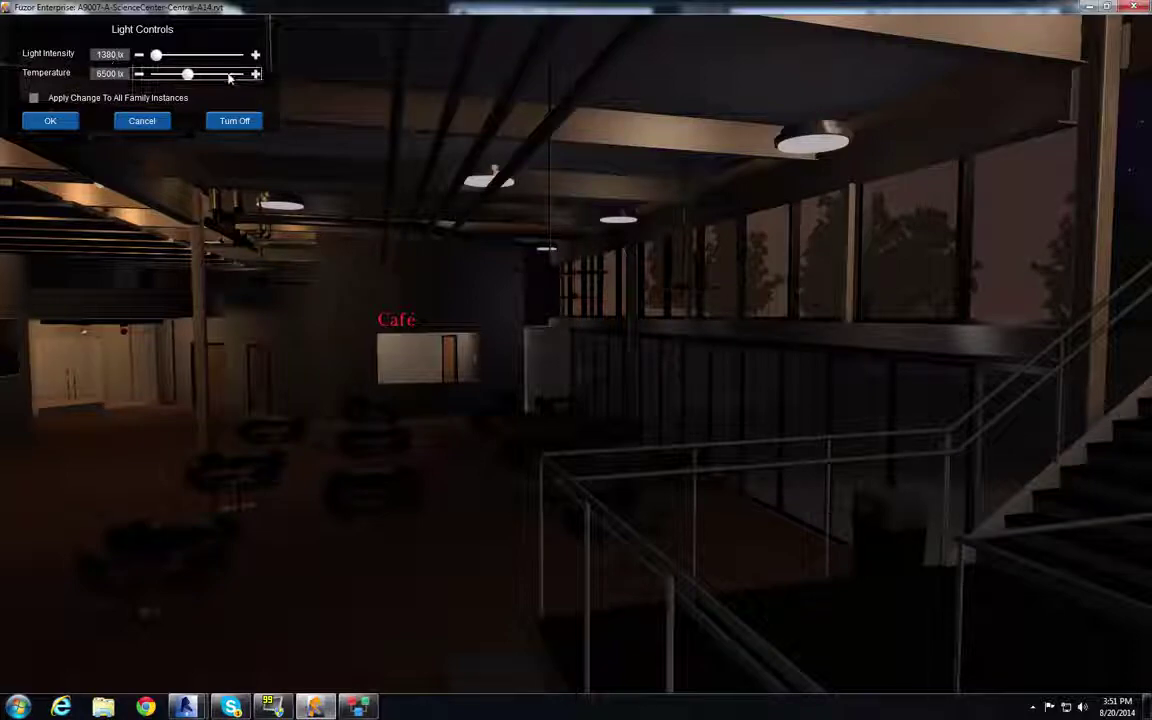
# Set the round pendants' light intensity to 6892 lx and temperature to 3720 K, applied to all family instances
pyautogui.moveTo(157, 56); pyautogui.dragTo(184, 58)
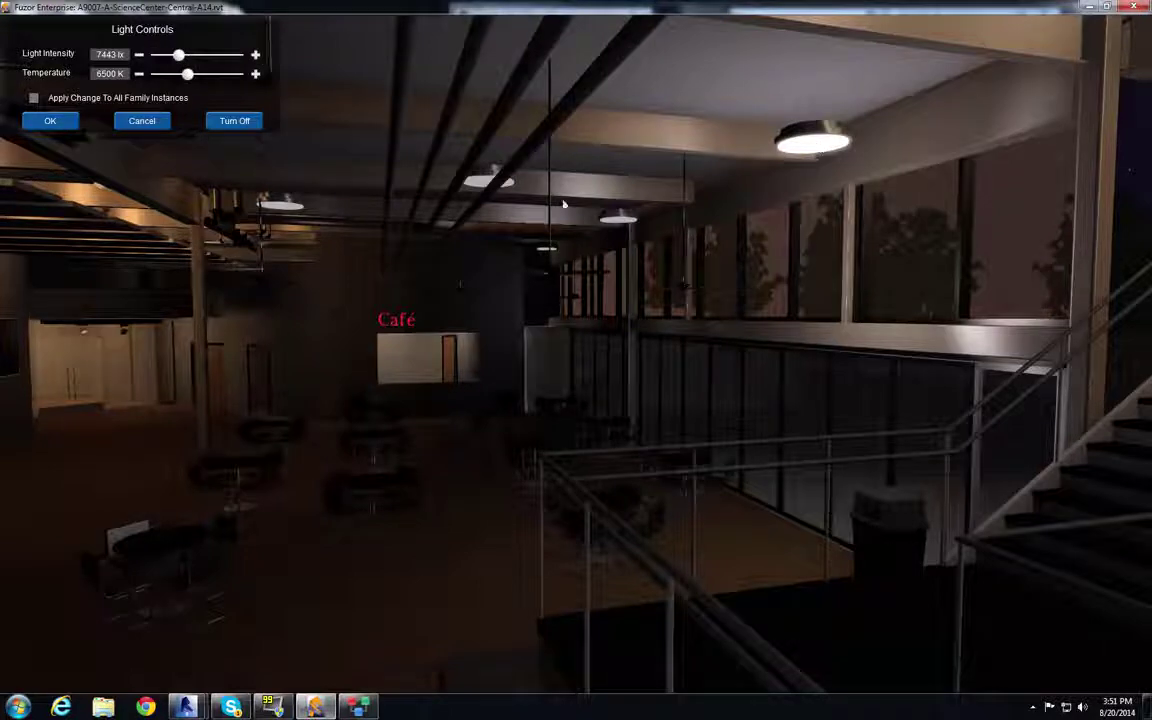
pyautogui.click(33, 98)
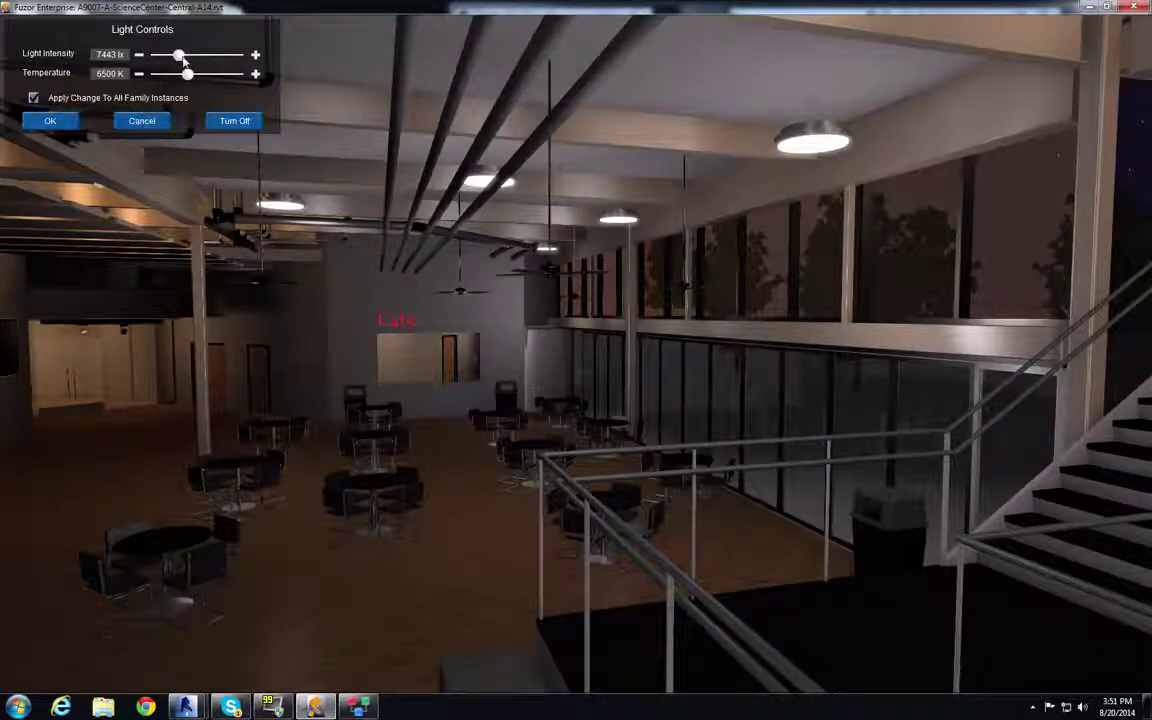
pyautogui.moveTo(181, 60); pyautogui.dragTo(173, 76)
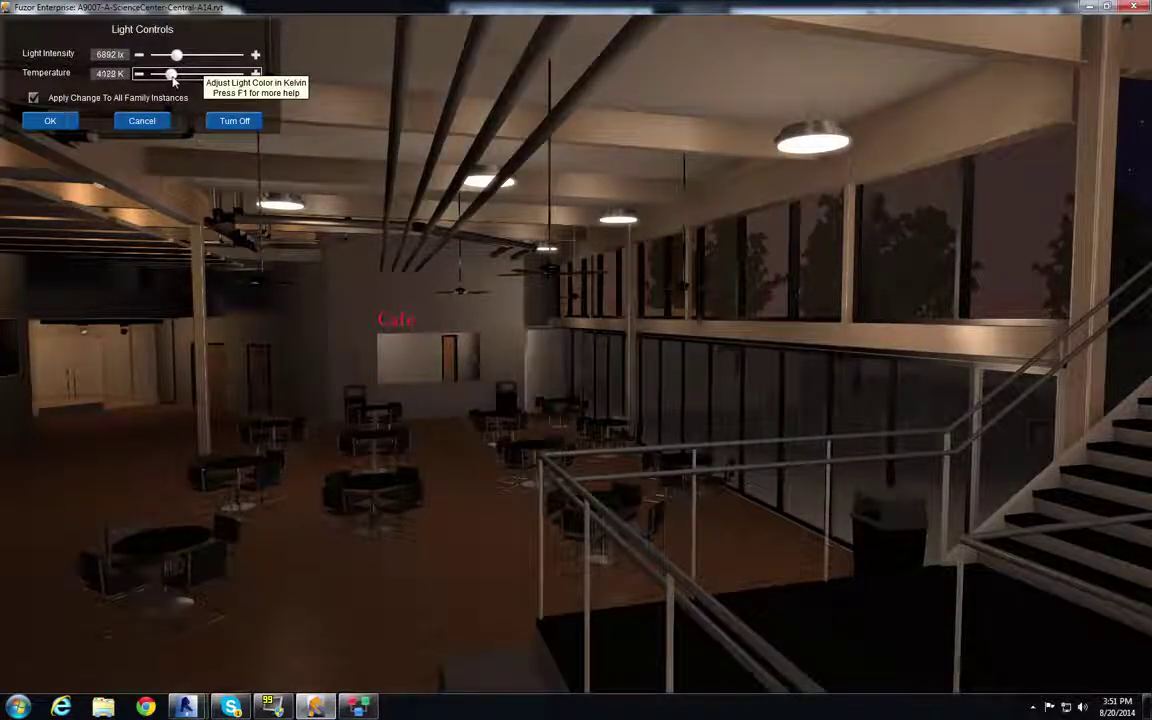
pyautogui.moveTo(172, 78); pyautogui.dragTo(169, 78)
pyautogui.moveTo(471, 358); pyautogui.dragTo(628, 302, button='middle')
pyautogui.scroll(2, 418, 330)
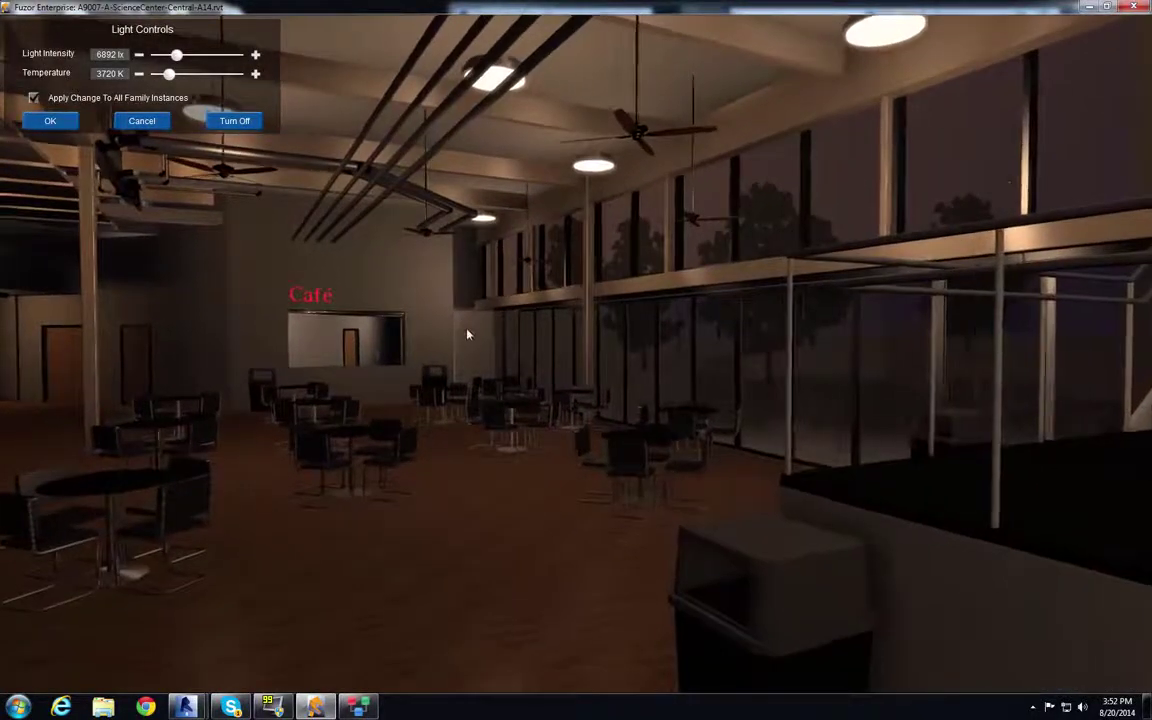
pyautogui.scroll(1, 466, 329)
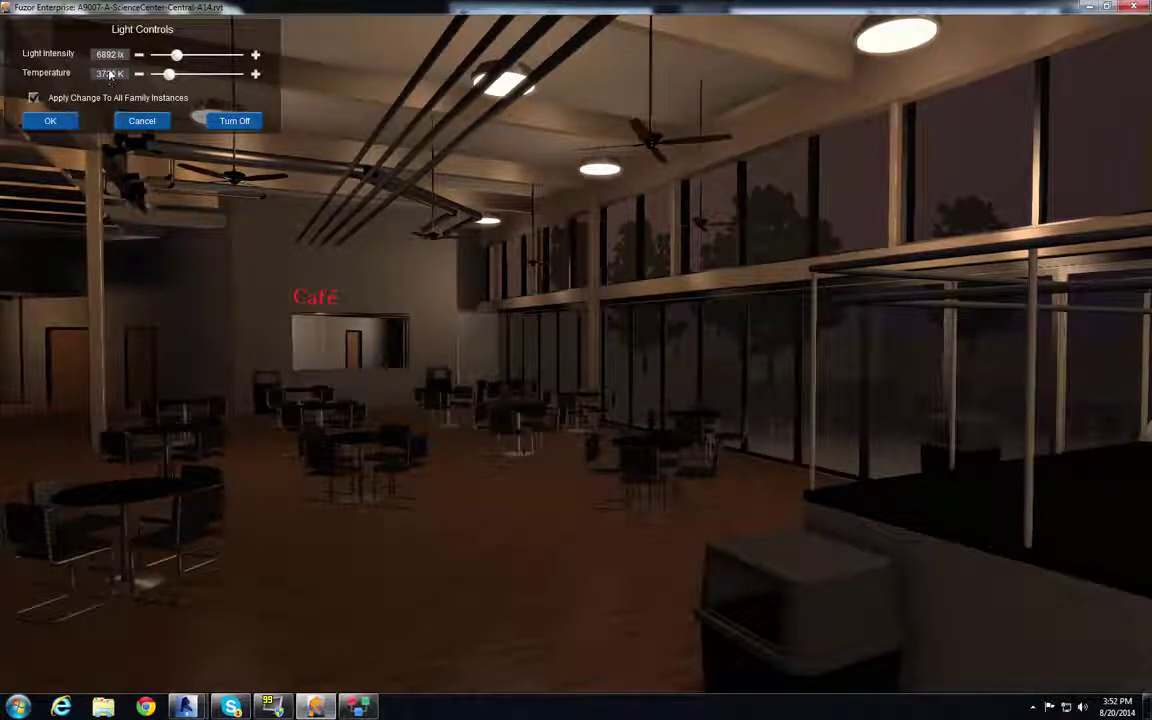
pyautogui.moveTo(859, 210); pyautogui.dragTo(856, 221, button='middle')
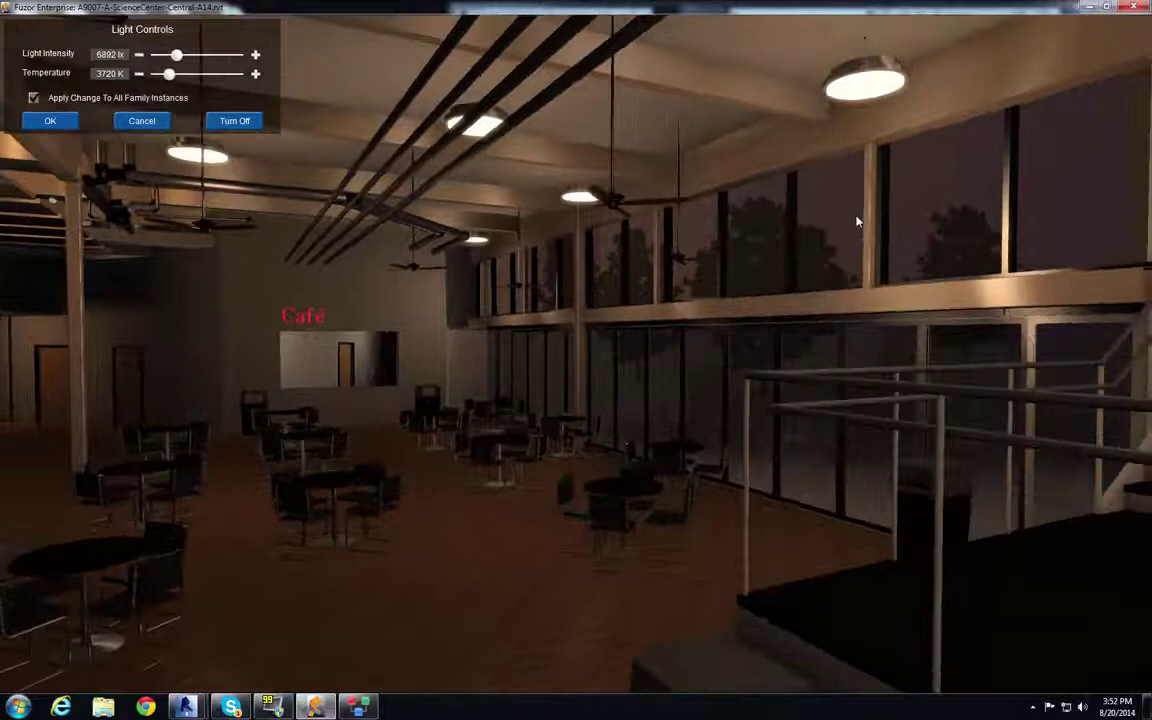
pyautogui.click(43, 124)
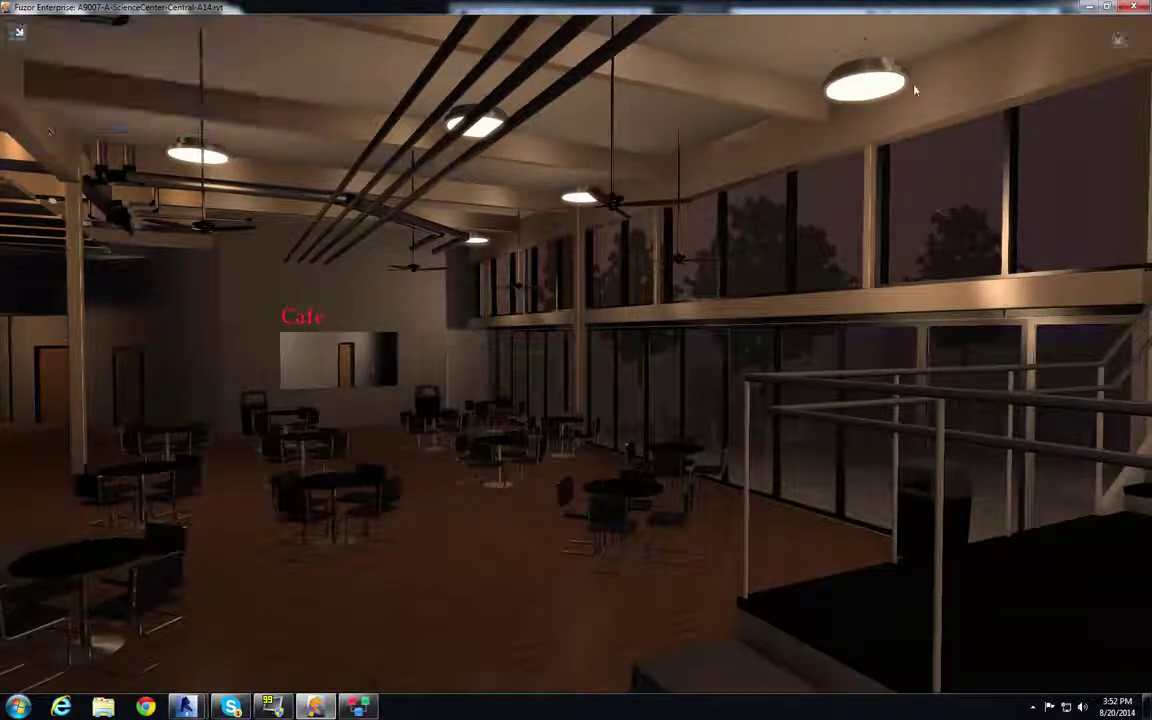
# Select the café's round pendant in Fuzor, bring that selection into Revit and open the fixture's type properties
pyautogui.click(857, 93)
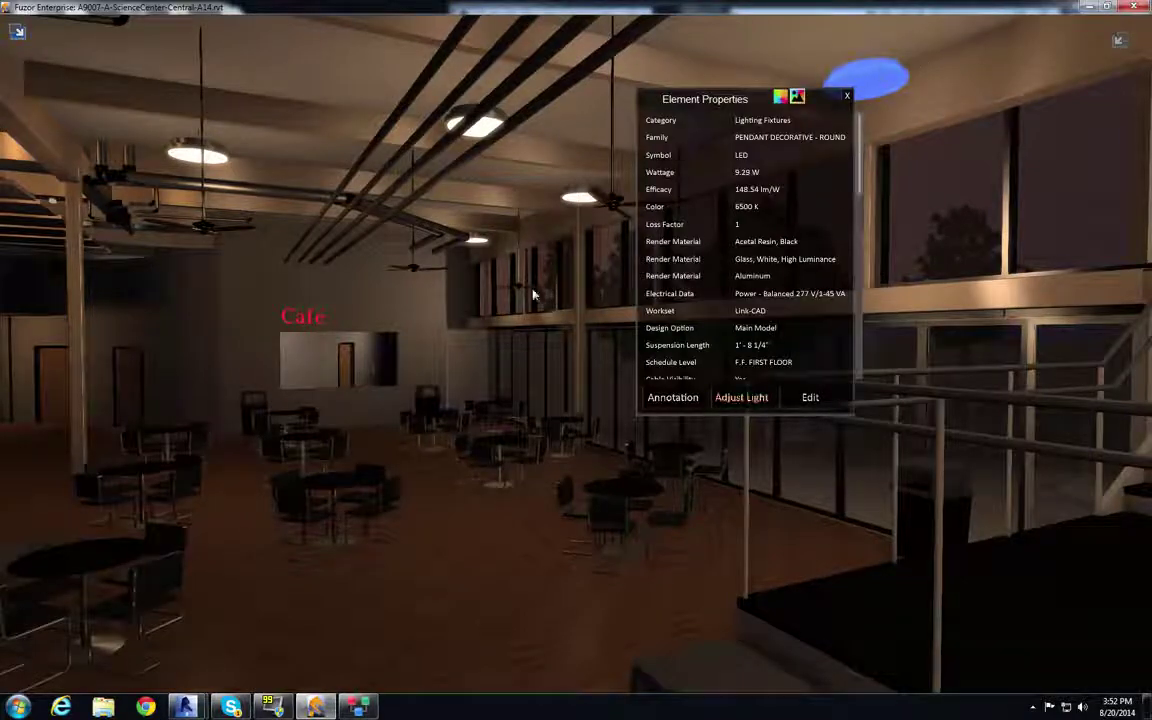
pyautogui.hotkey('alt', 'Tab')
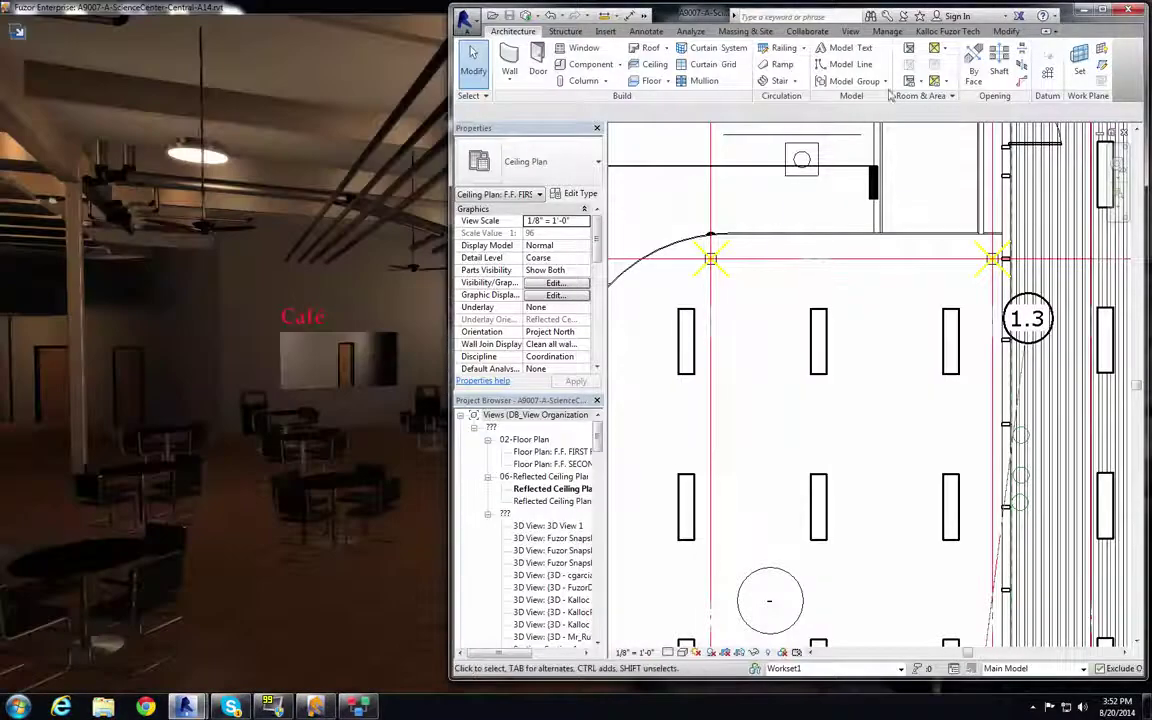
pyautogui.click(948, 31)
pyautogui.click(708, 60)
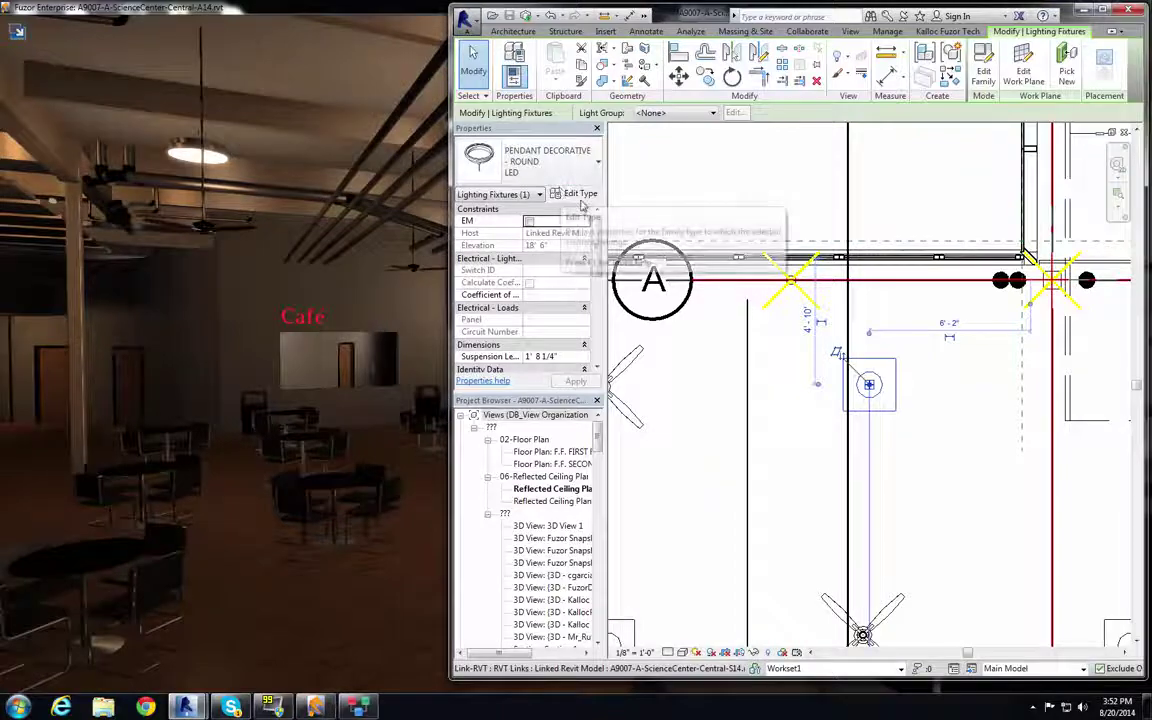
pyautogui.click(574, 193)
pyautogui.moveTo(533, 289); pyautogui.dragTo(531, 515)
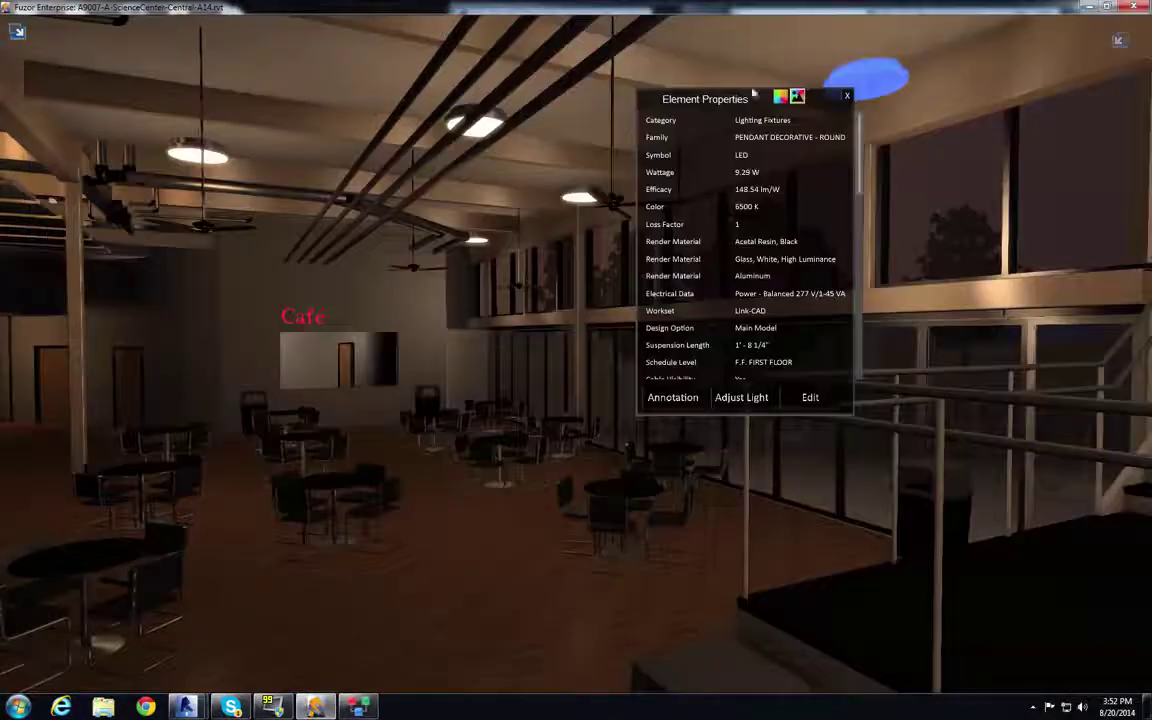
# Show the round pendant's light controls in Fuzor, and in Revit set its type's initial intensity to a luminous flux of 6892 lm
pyautogui.click(748, 405)
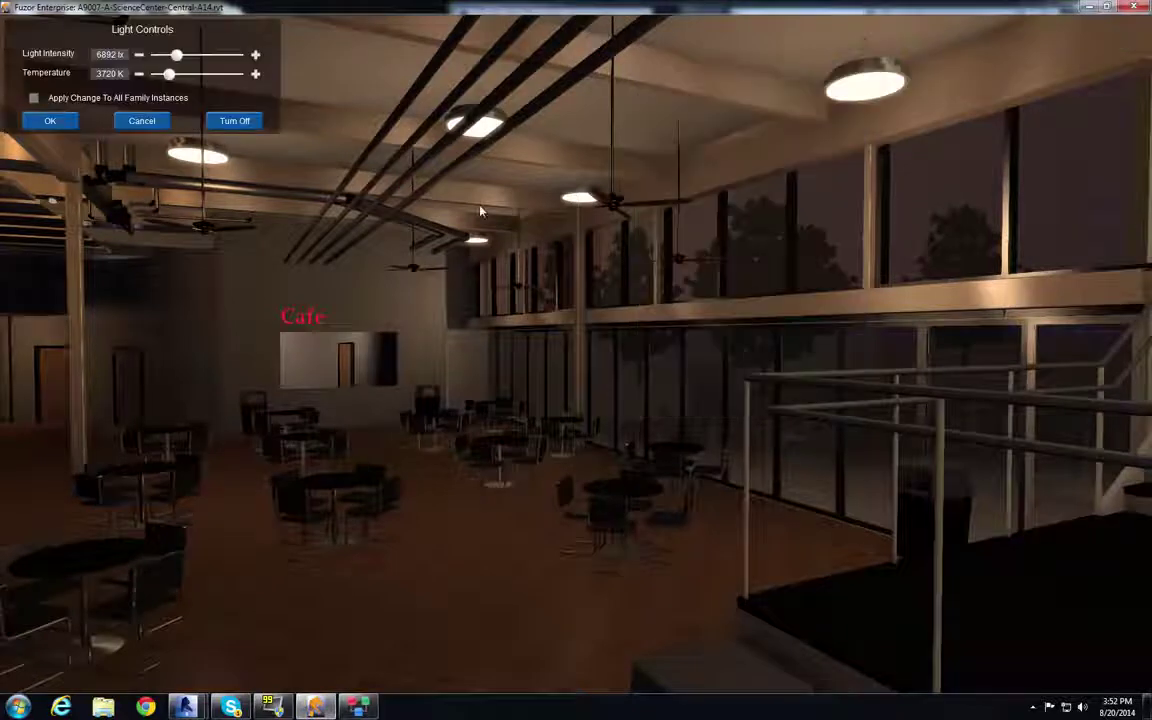
pyautogui.hotkey('alt', 'Tab')
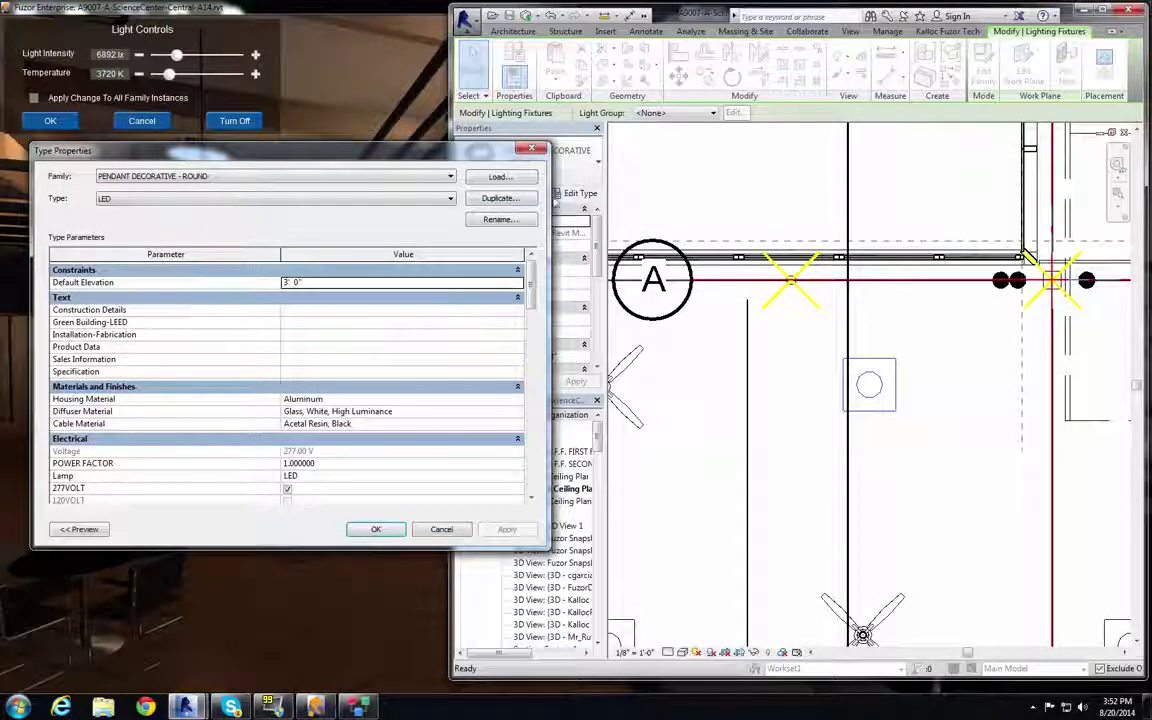
pyautogui.moveTo(532, 293); pyautogui.dragTo(531, 436)
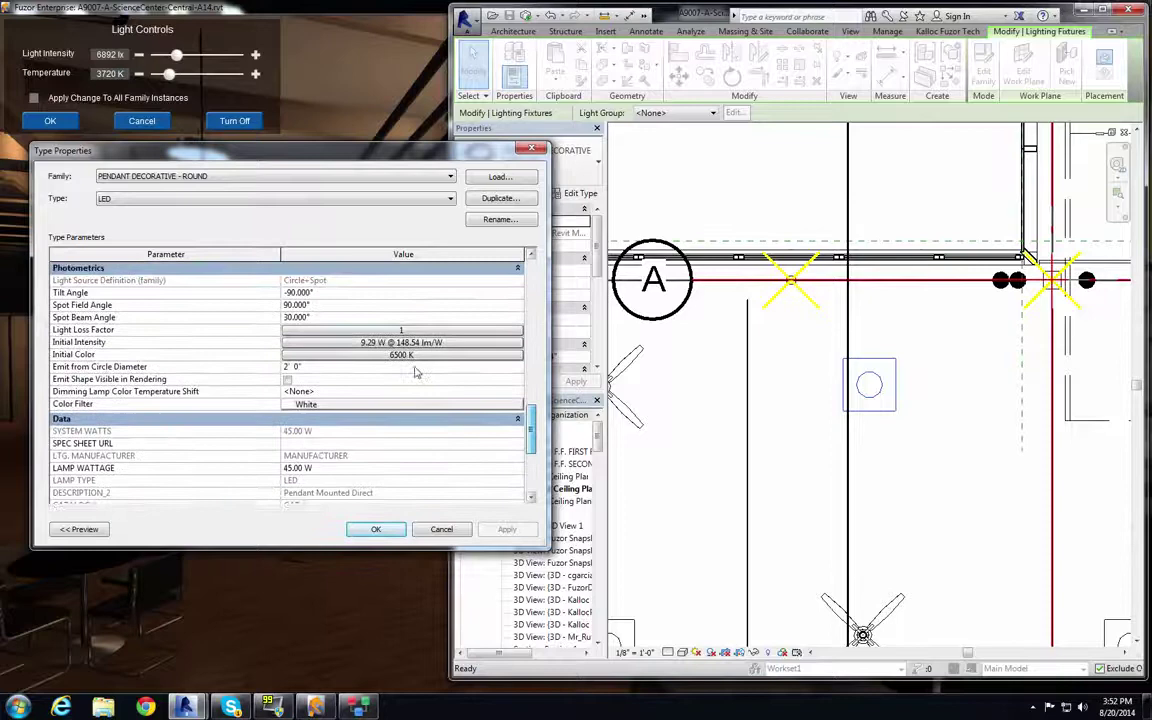
pyautogui.click(416, 343)
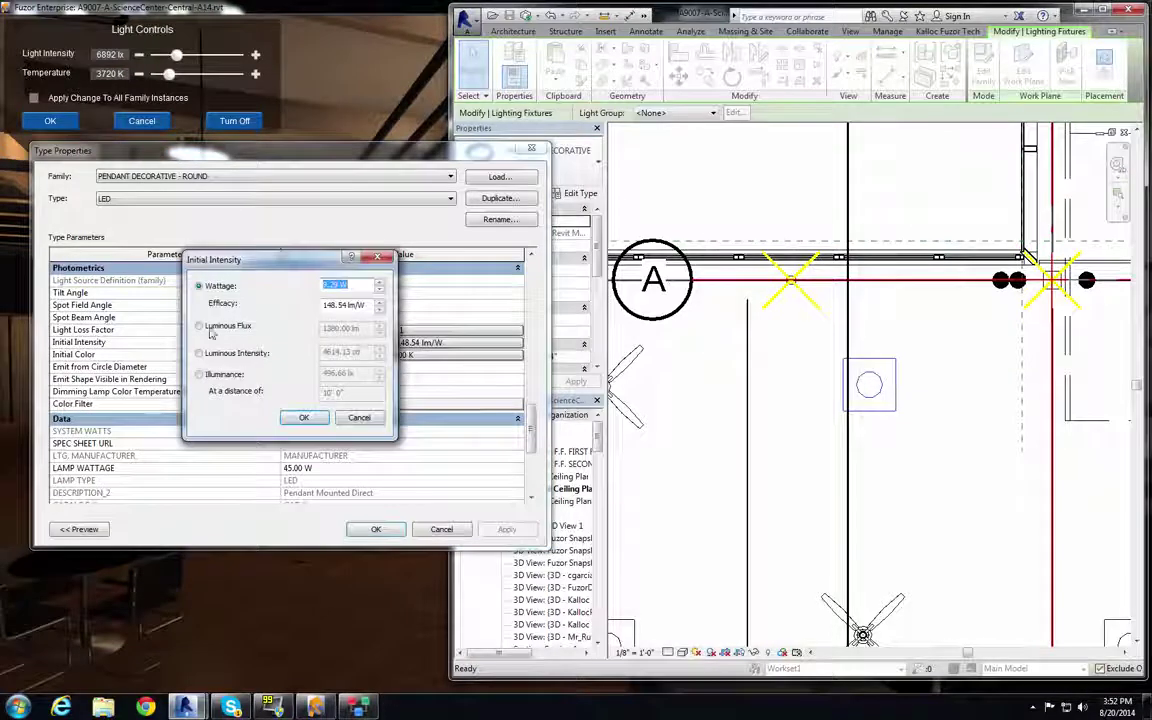
pyautogui.click(199, 326)
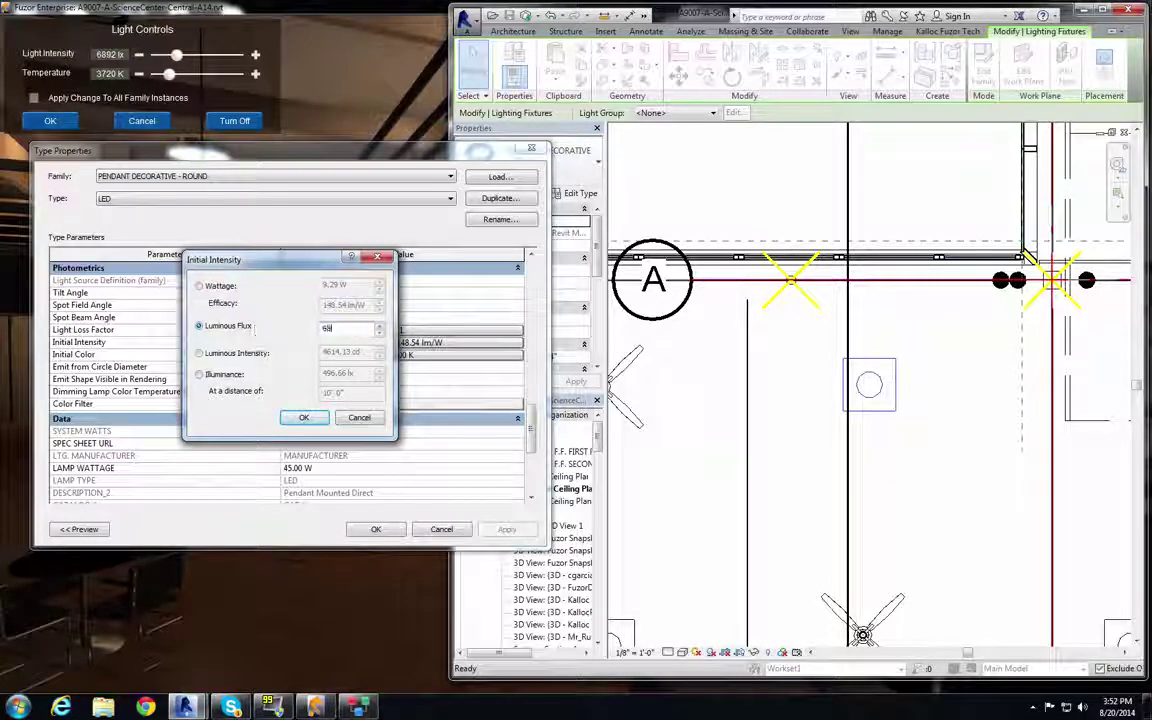
pyautogui.write('92')
pyautogui.press('Return')
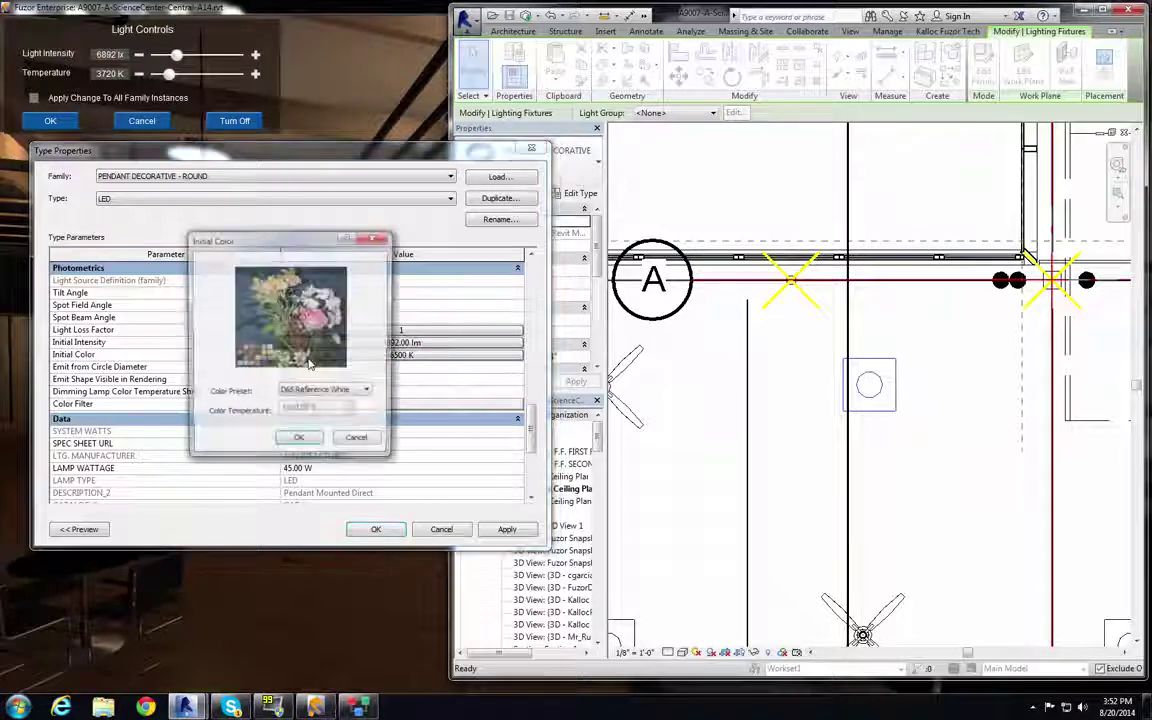
# Set the round pendant type's initial color to a custom color temperature of 3720 K and accept the type properties
pyautogui.click(332, 392)
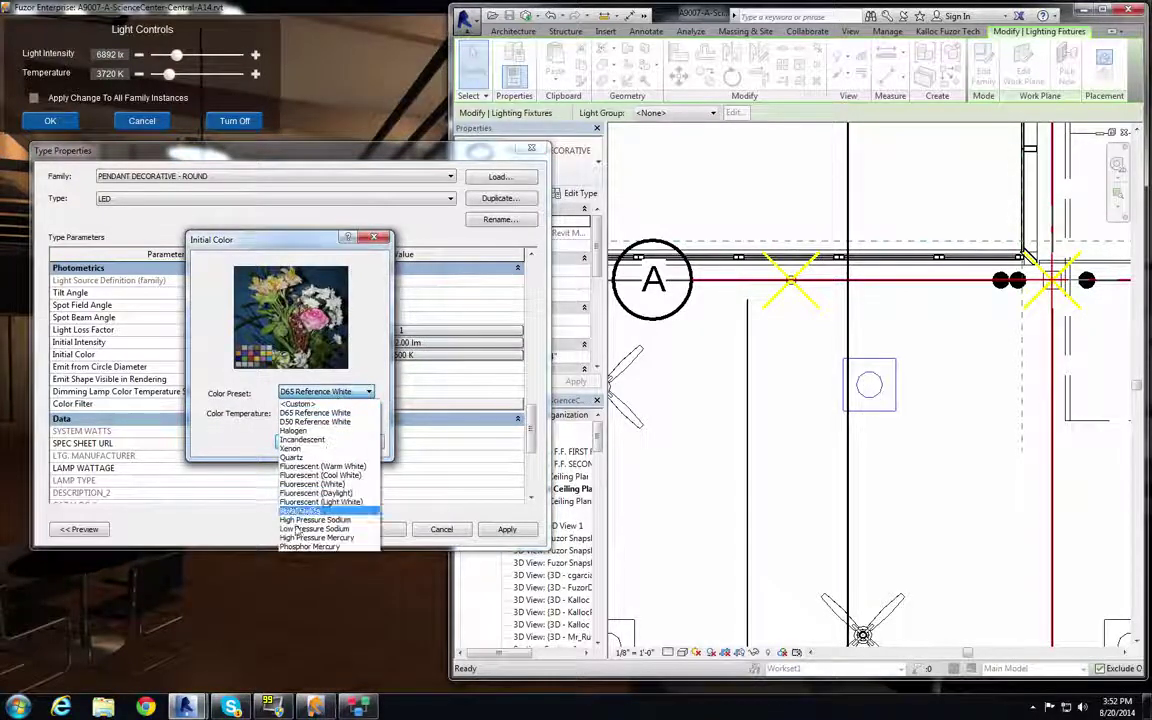
pyautogui.click(290, 404)
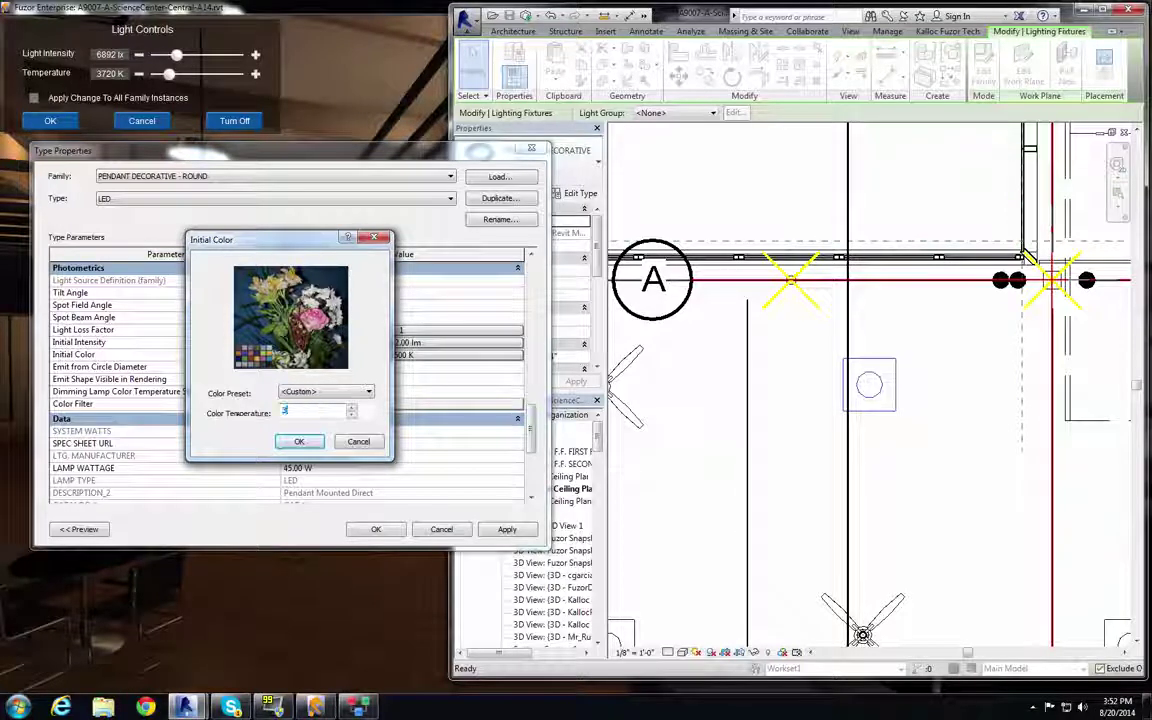
pyautogui.write('3720')
pyautogui.press('Return')
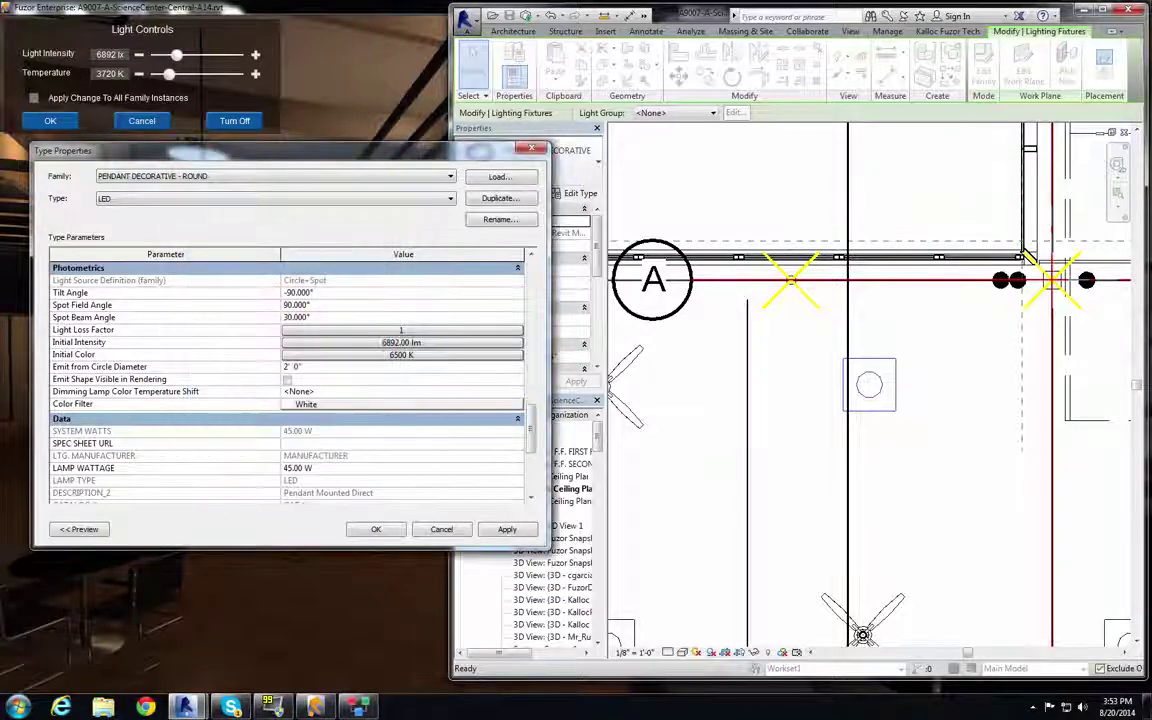
pyautogui.click(374, 530)
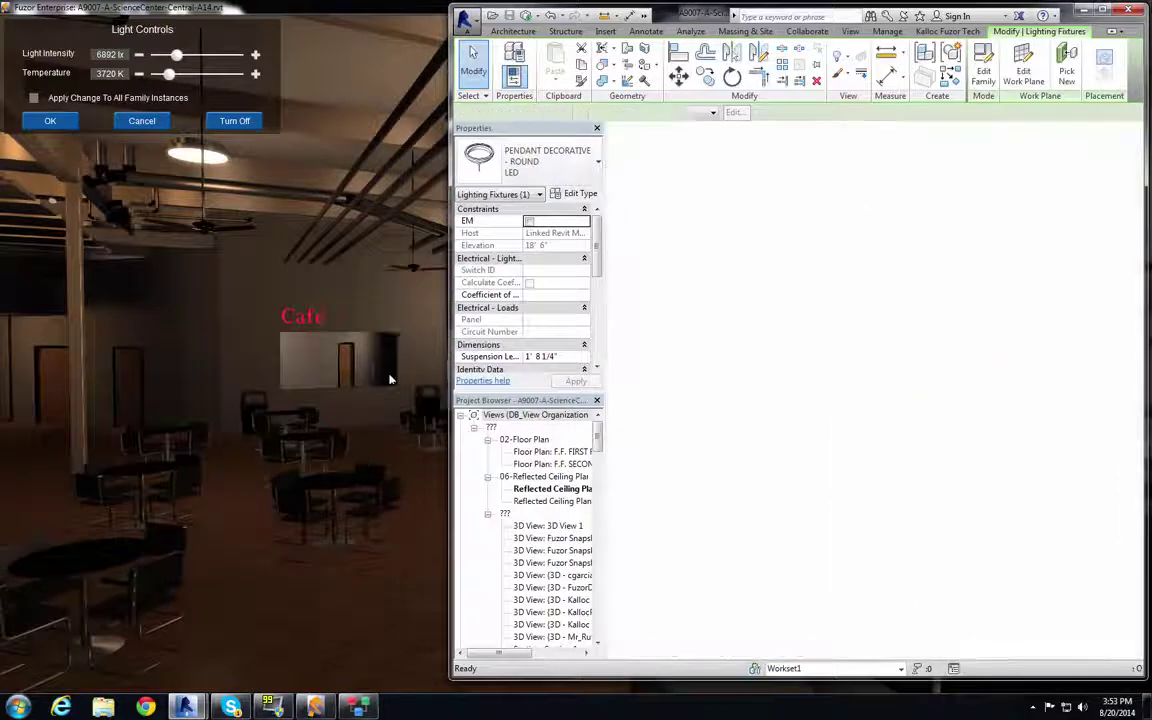
# Return to Fuzor, accept the pendant's light controls and examine the café lighting from farther back
pyautogui.click(49, 123)
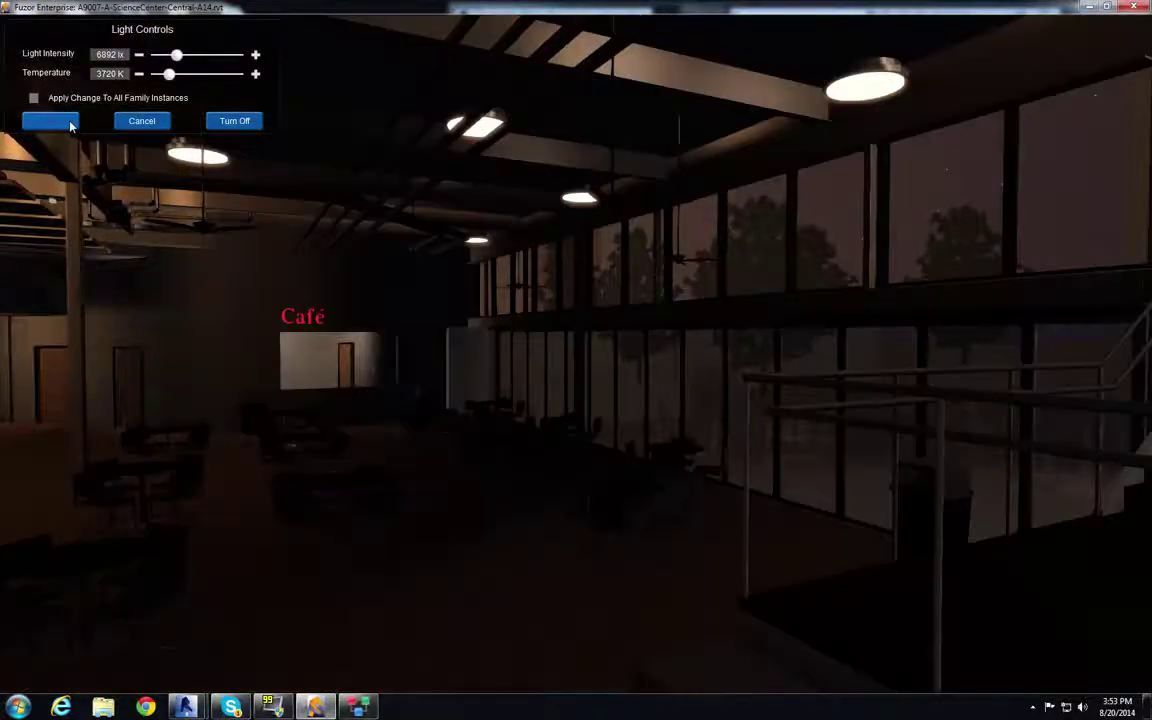
pyautogui.click(58, 118)
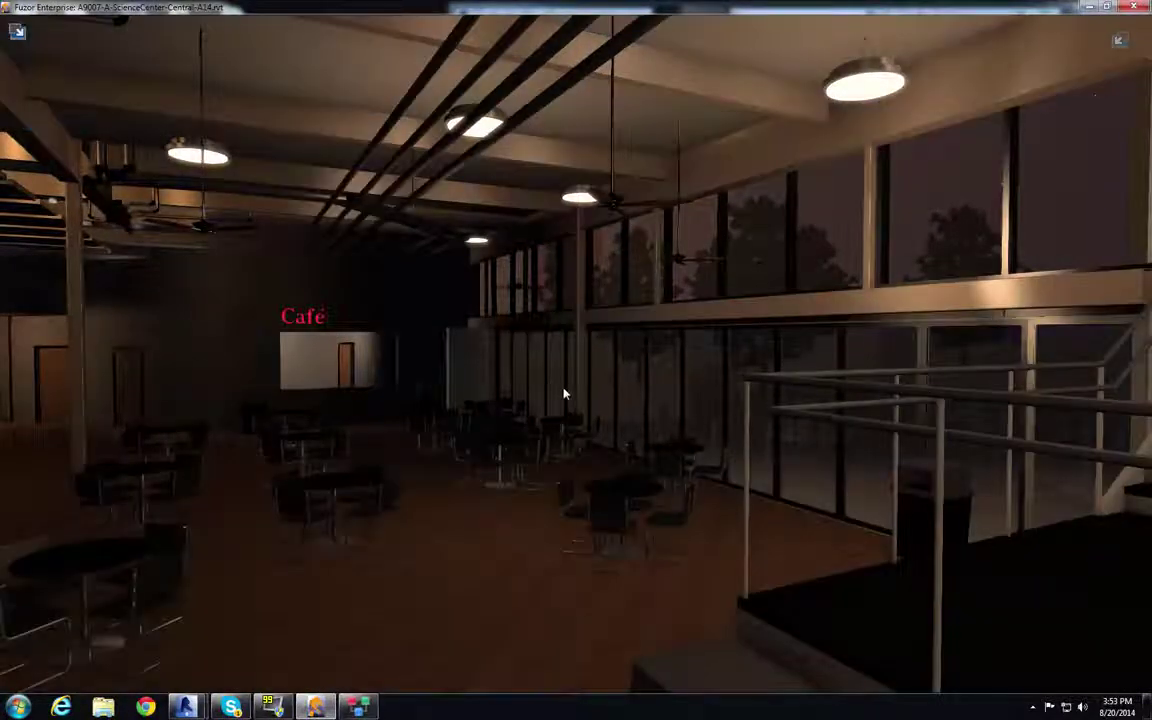
pyautogui.moveTo(513, 300); pyautogui.dragTo(683, 307)
pyautogui.press('s')
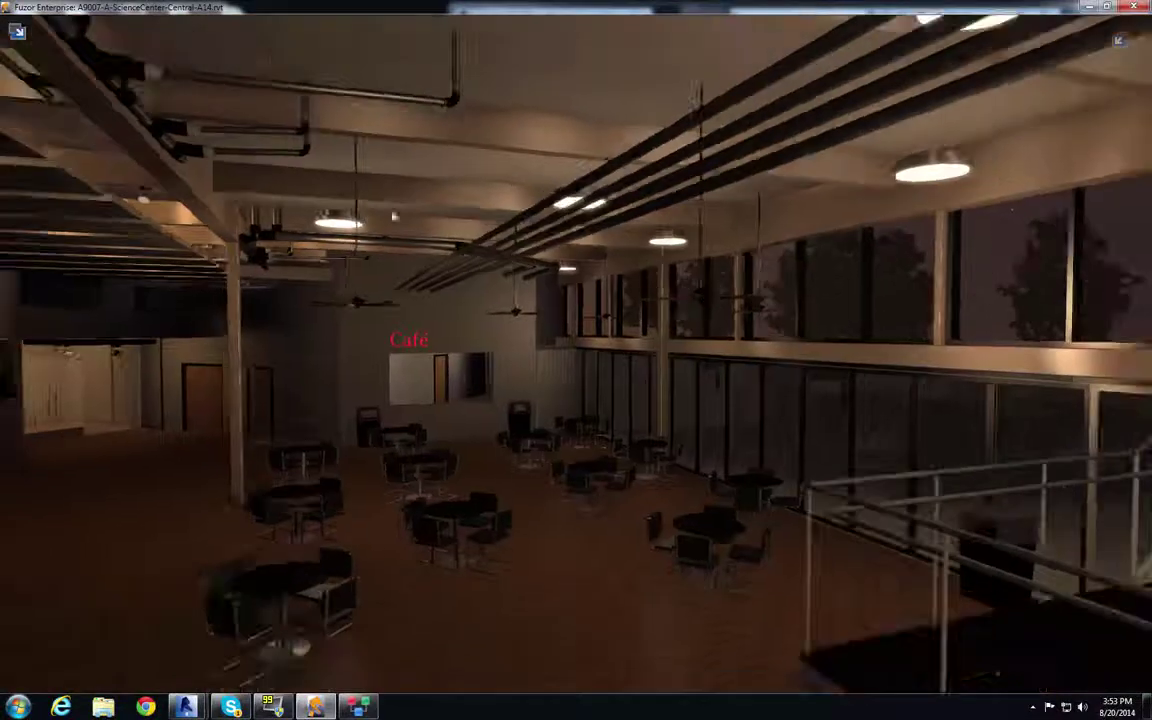